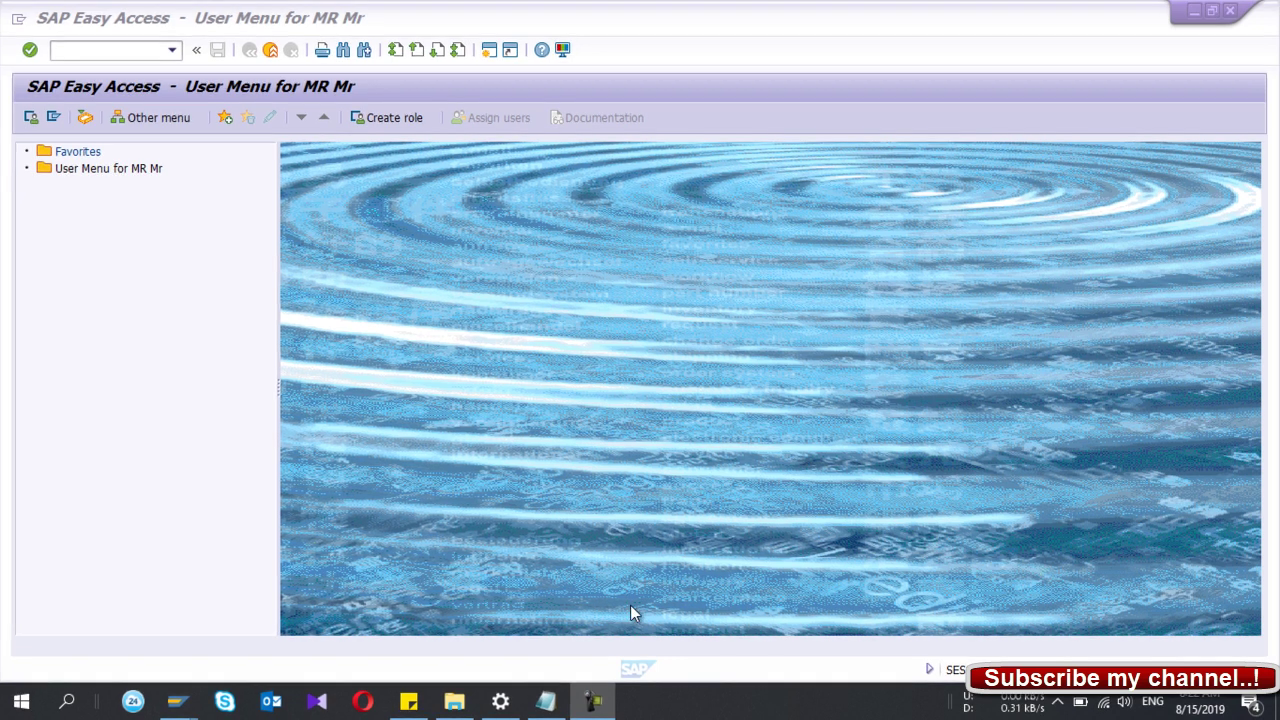
# - Bring the untitled Notepad notes on rework orders and the Raw Material–Production–Quality flow to the front
pyautogui.click(546, 702)
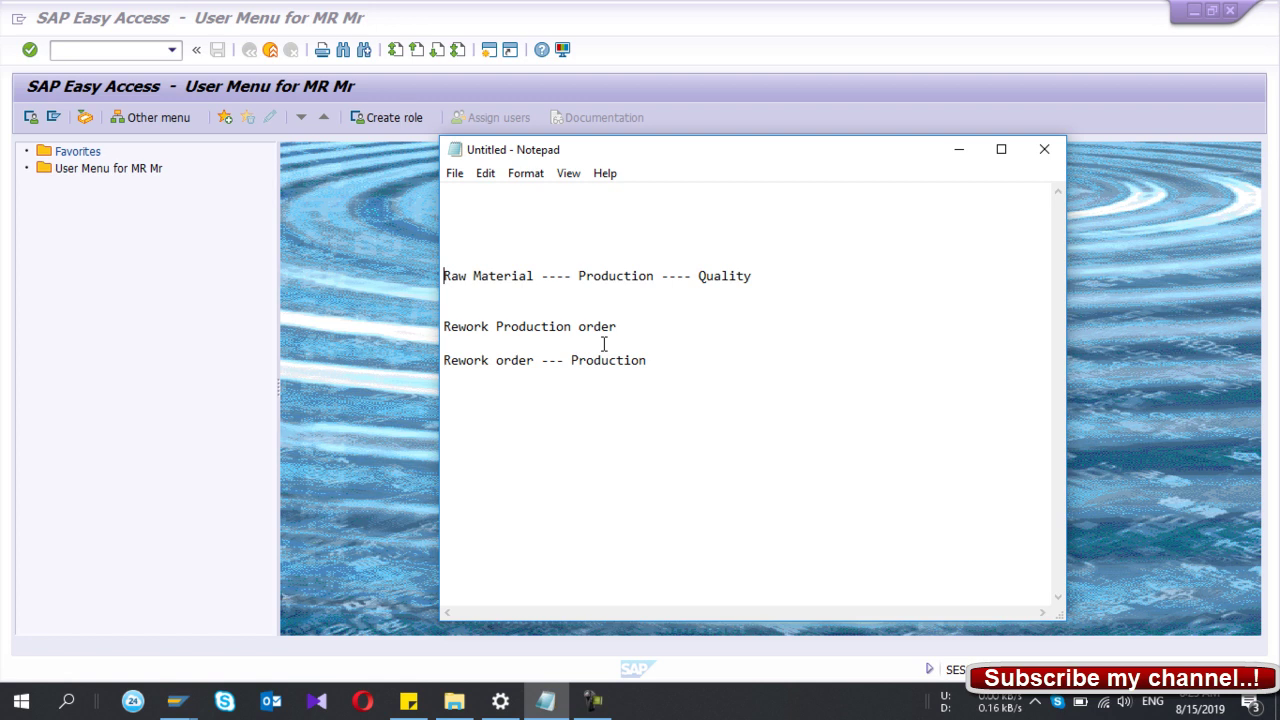
# - Run Define Order Types under Production > Shop Floor Control > Master Data > Order in the IMG
pyautogui.click(324, 348)
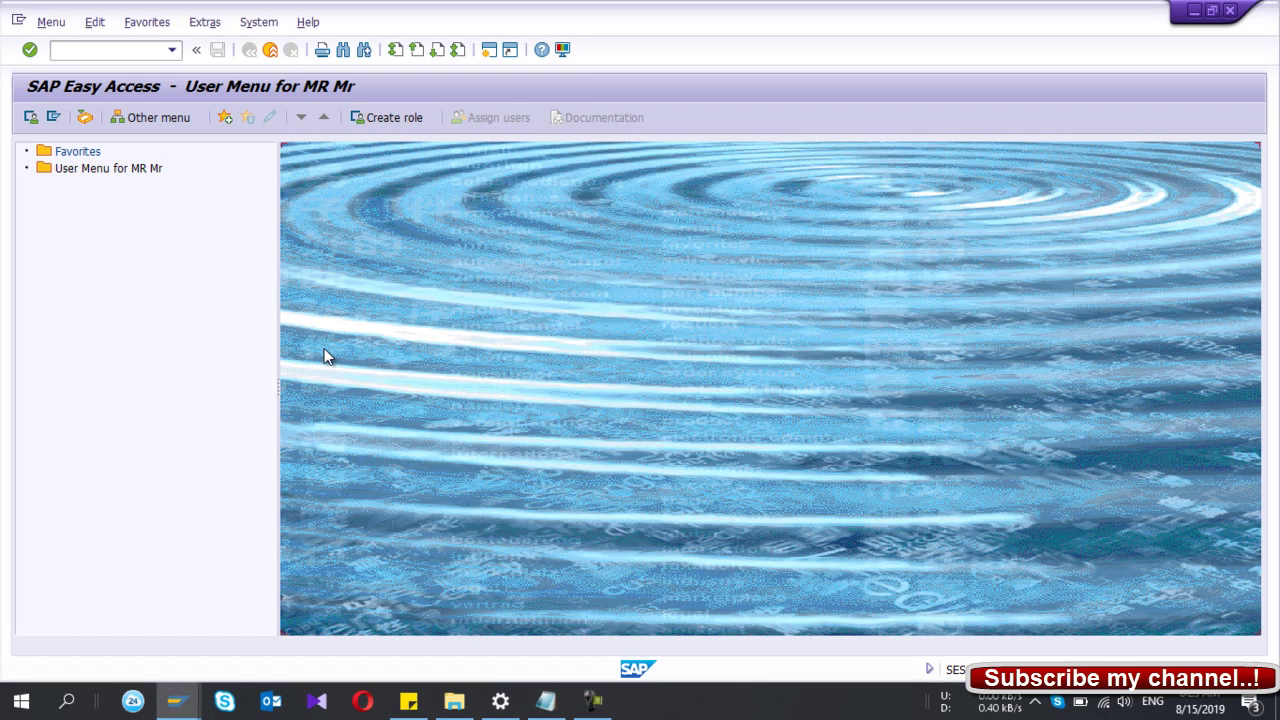
pyautogui.moveTo(176, 700)
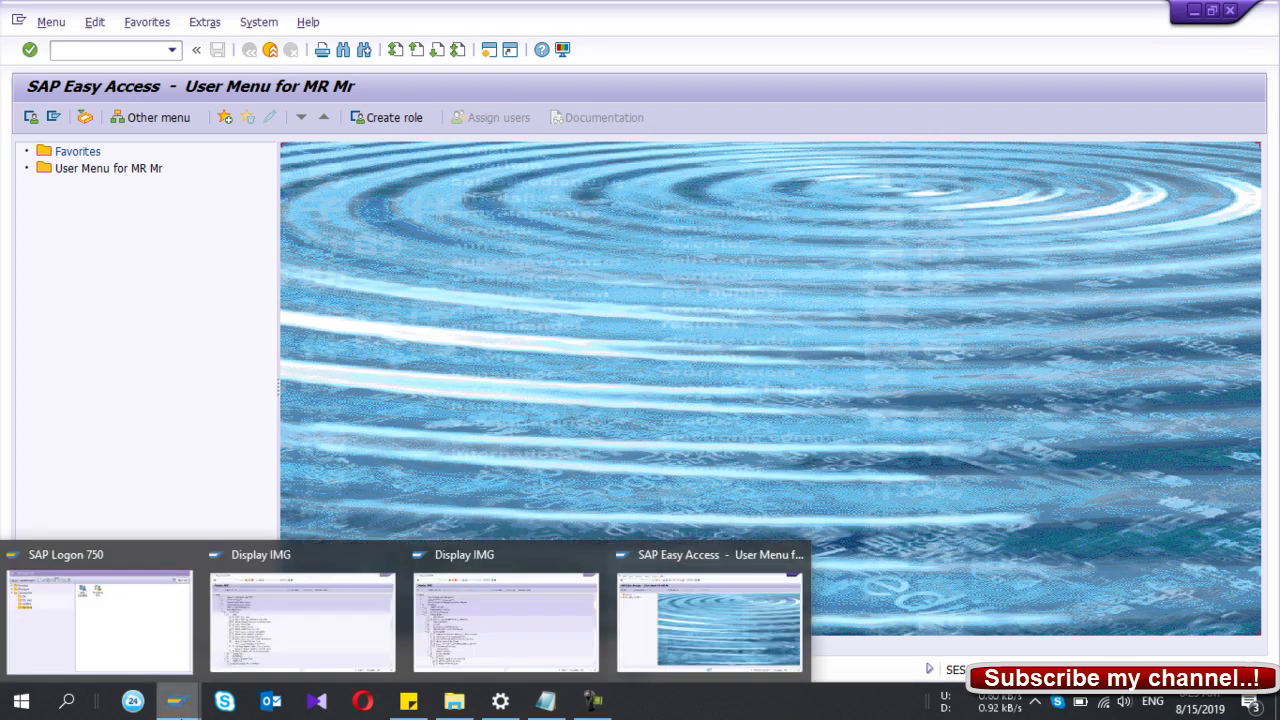
pyautogui.click(252, 606)
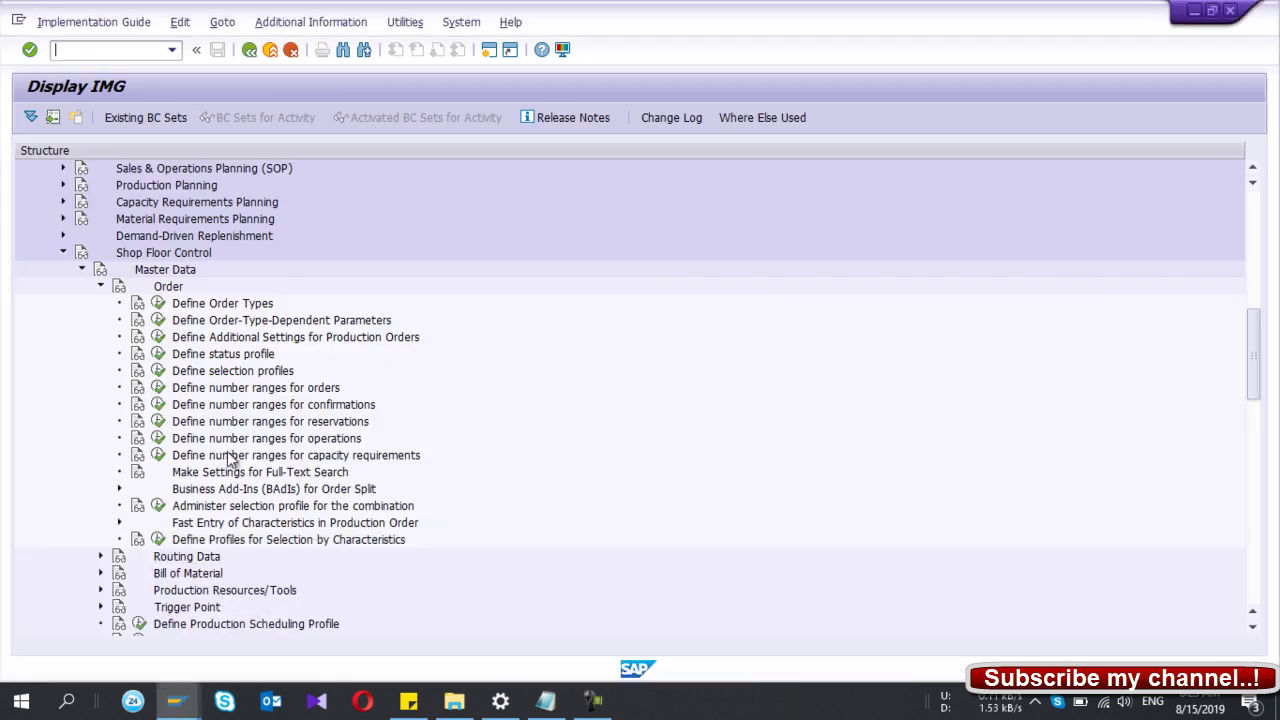
pyautogui.scroll(10, 222, 430)
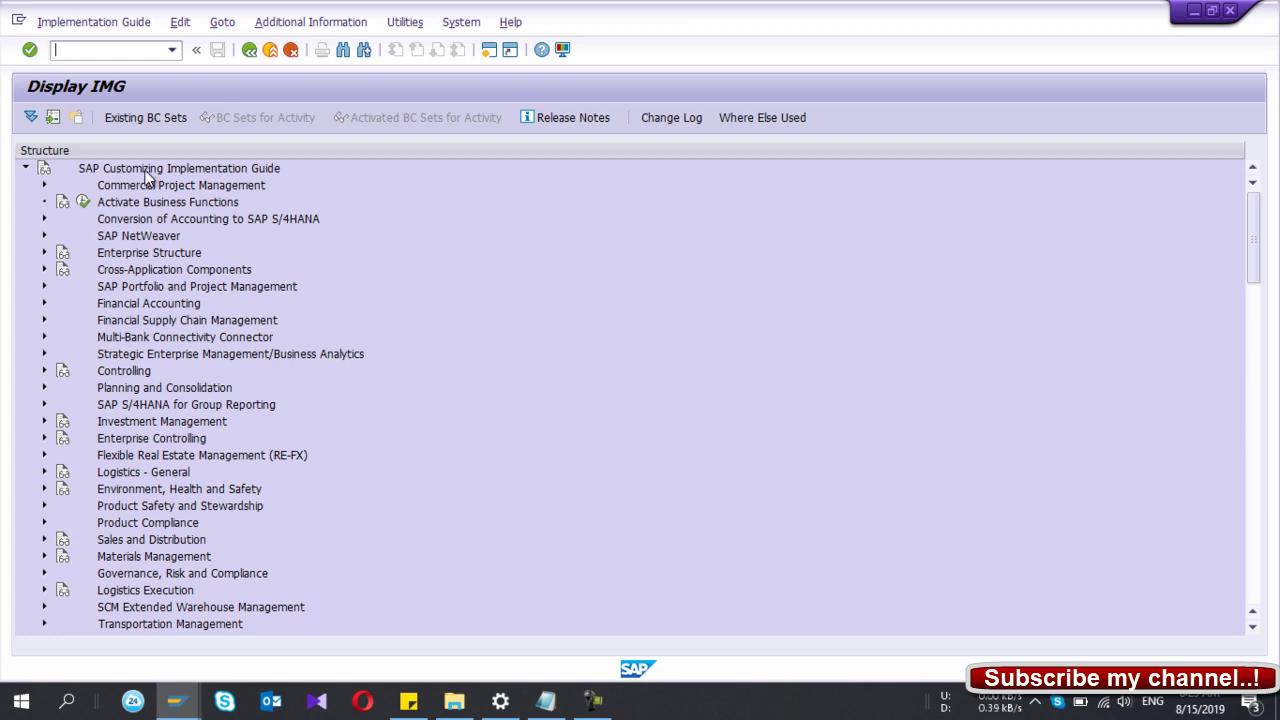
pyautogui.click(112, 341)
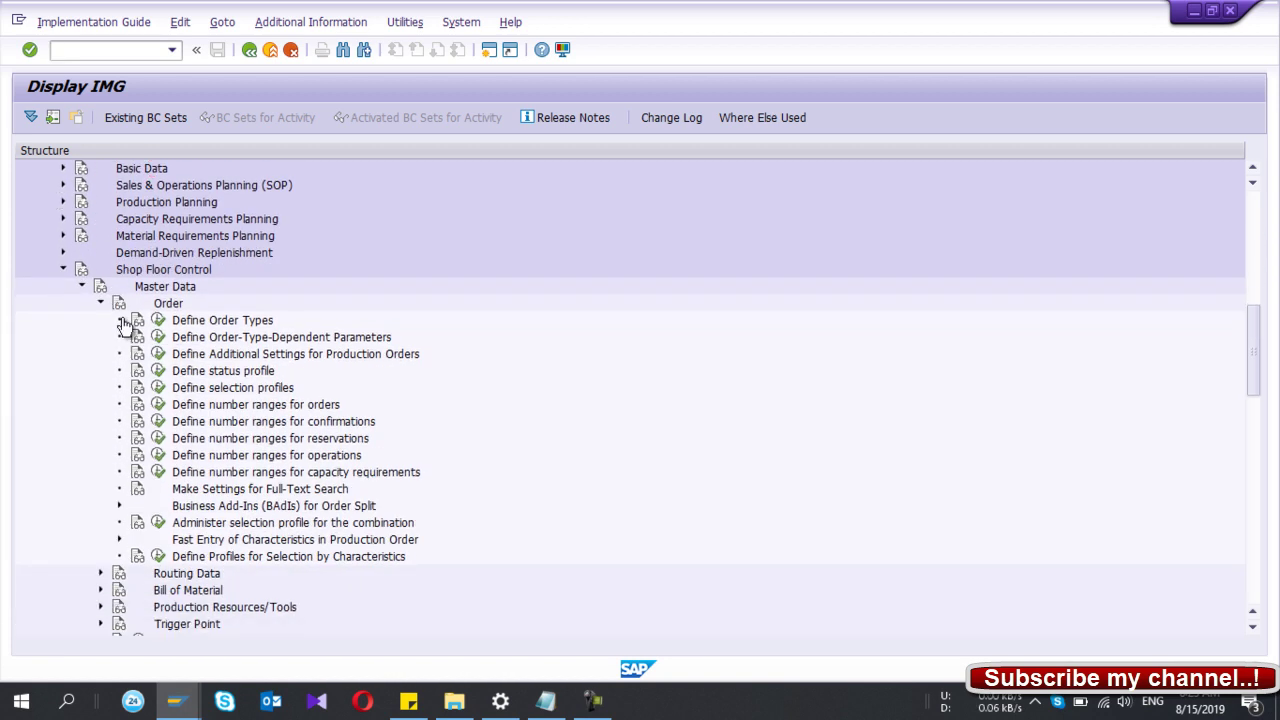
pyautogui.scroll(1, 143, 300)
pyautogui.click(148, 337)
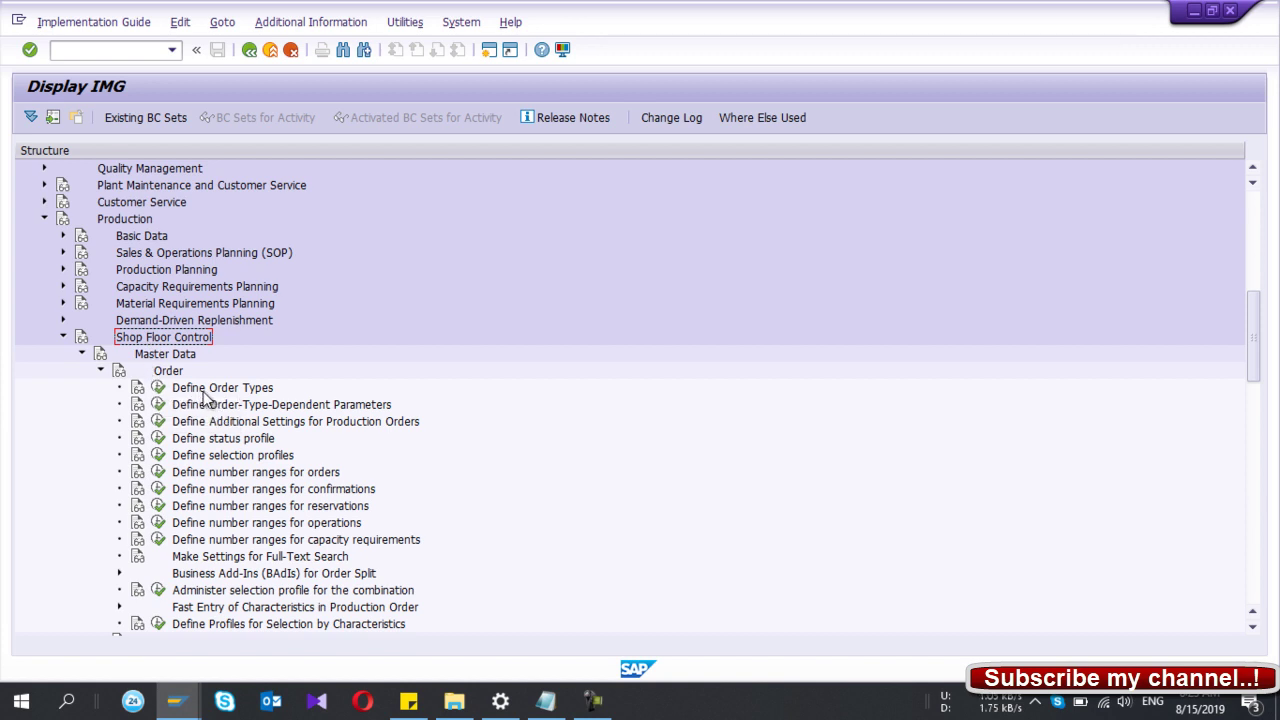
pyautogui.click(157, 389)
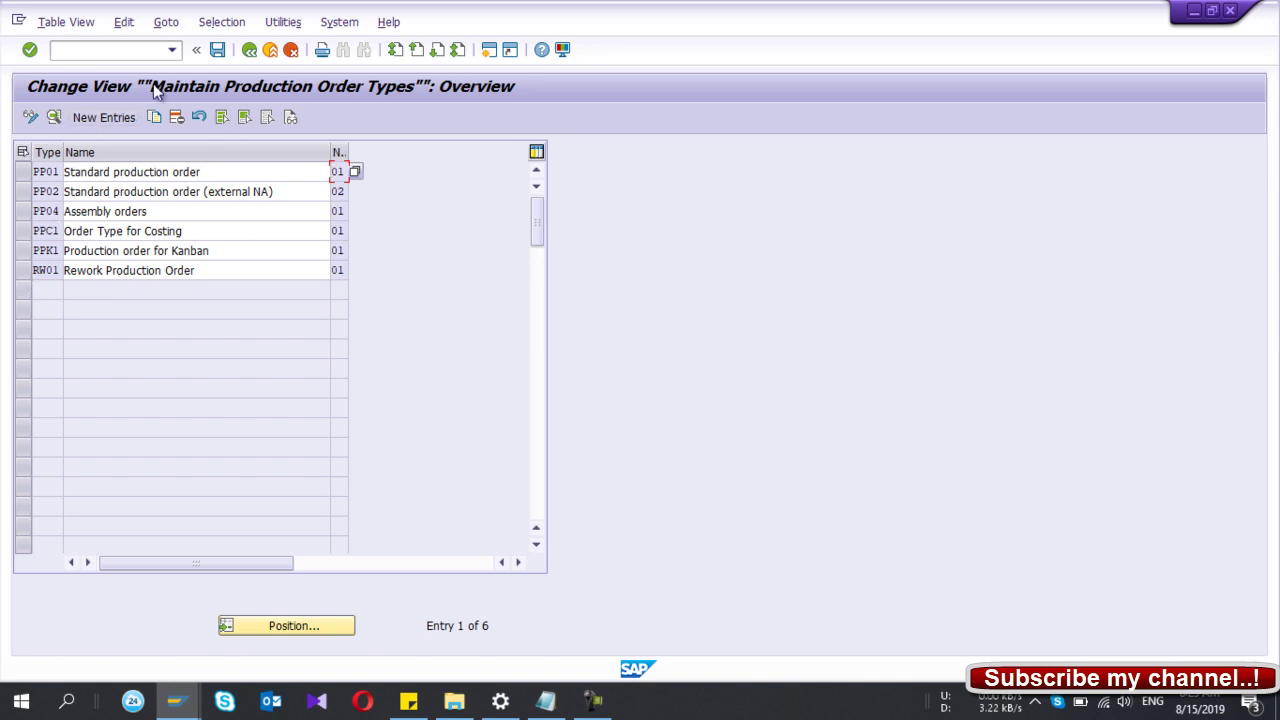
# - Open the details of order type RW01 Rework Production Order
pyautogui.click(22, 272)
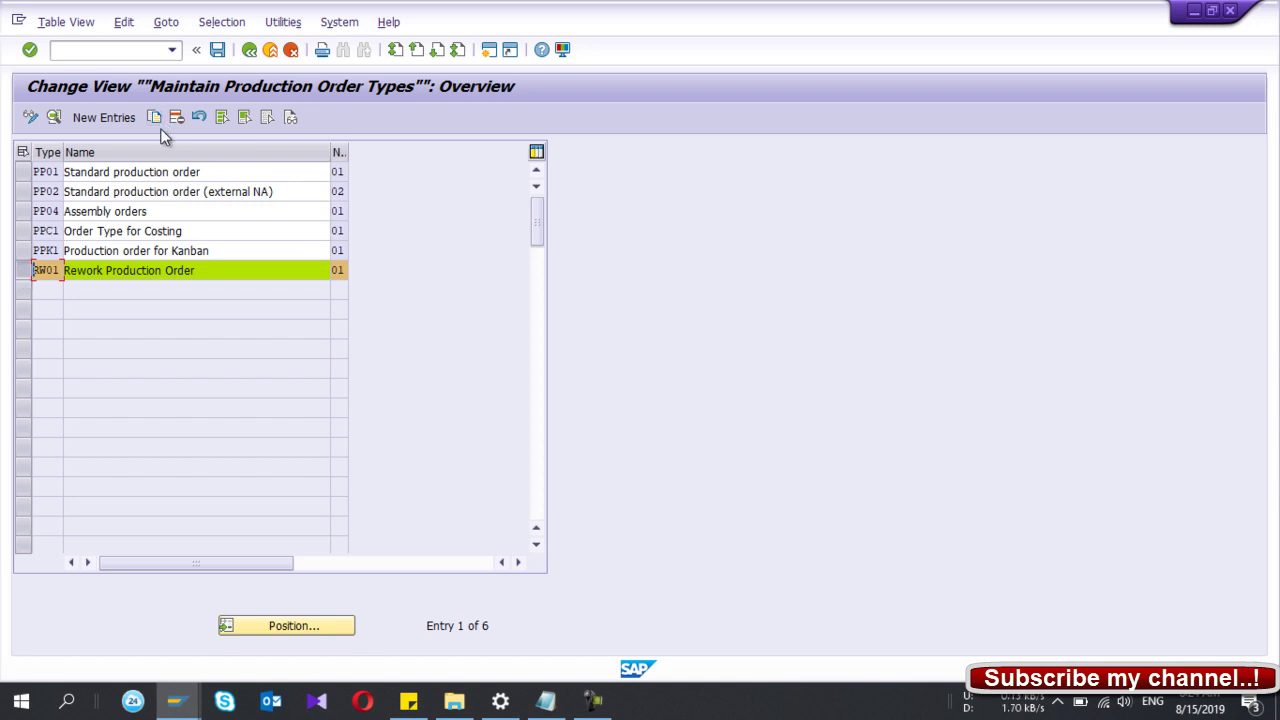
pyautogui.doubleClick(50, 269)
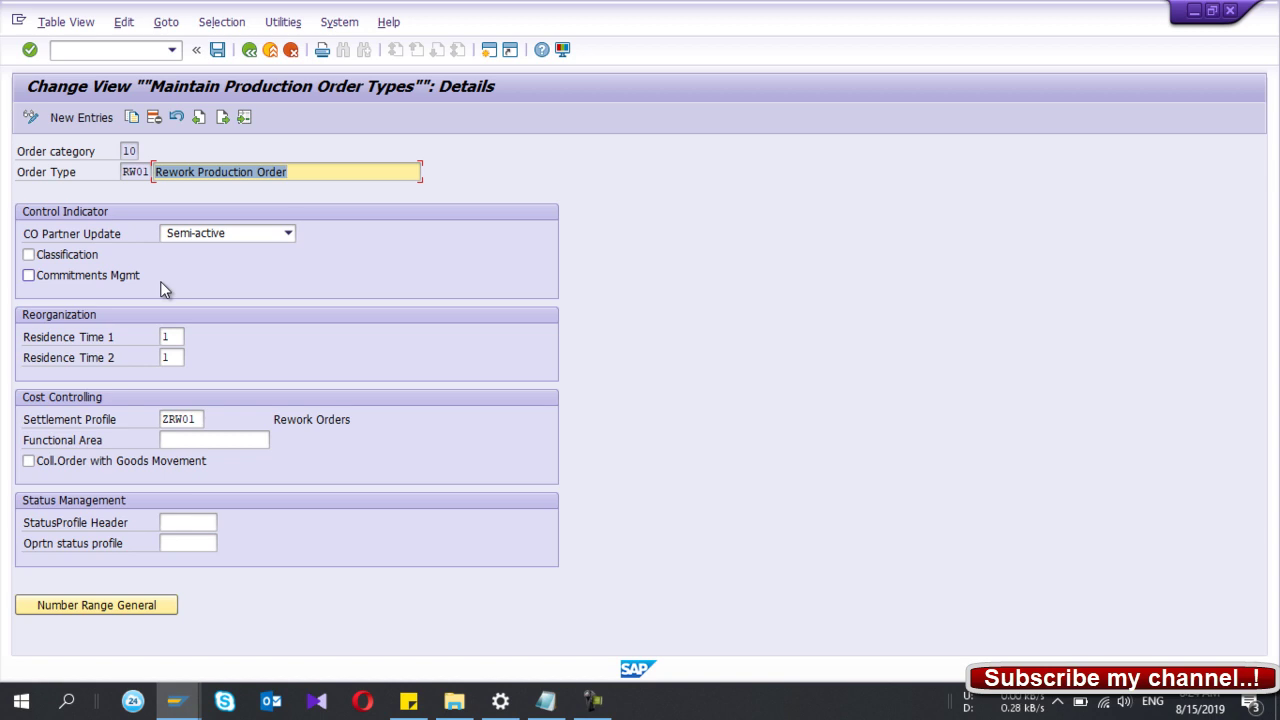
# - Review the settlement profiles (PI01, PP01), keep ZRW01 for RW01, and return to the order types list
pyautogui.click(187, 421)
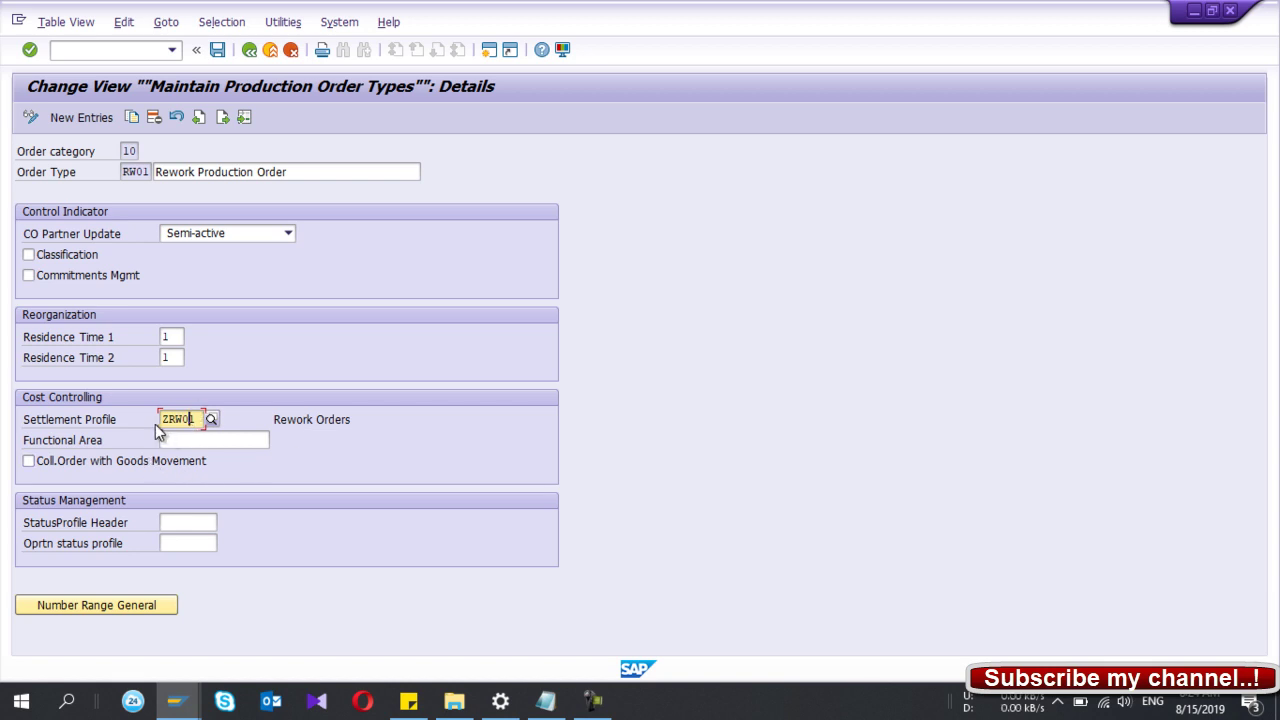
pyautogui.click(212, 419)
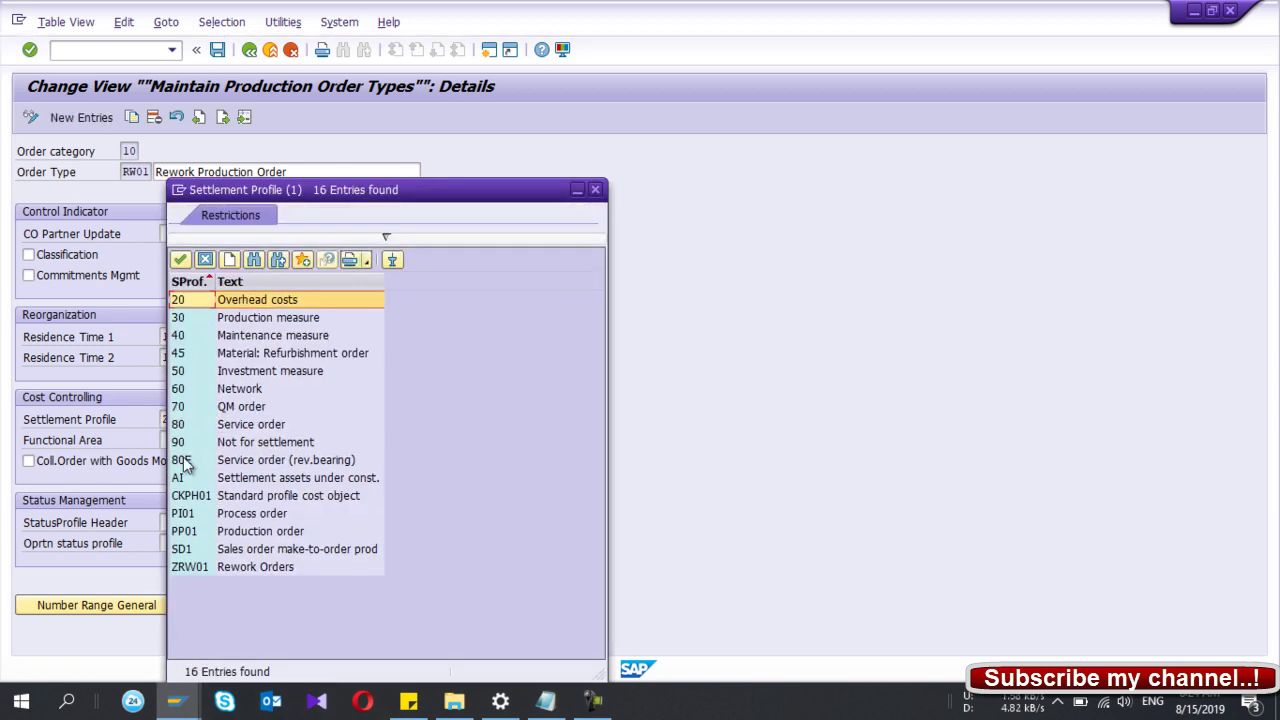
pyautogui.click(189, 513)
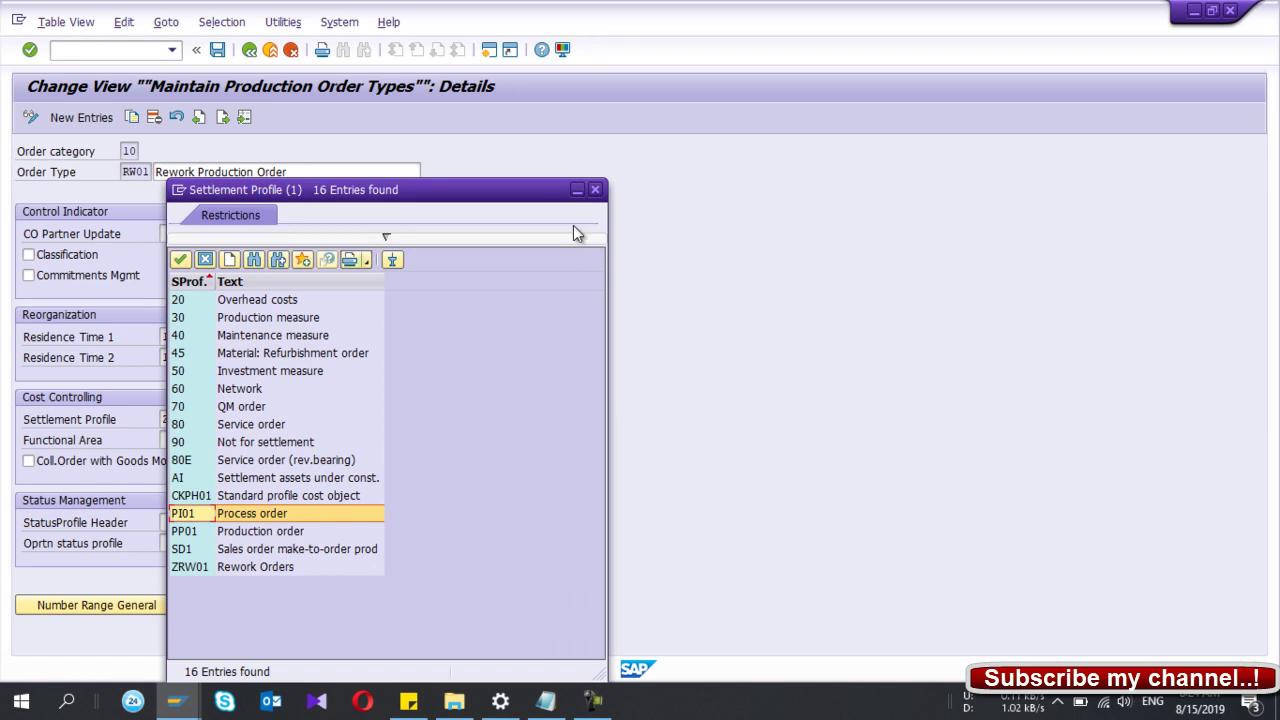
pyautogui.click(198, 532)
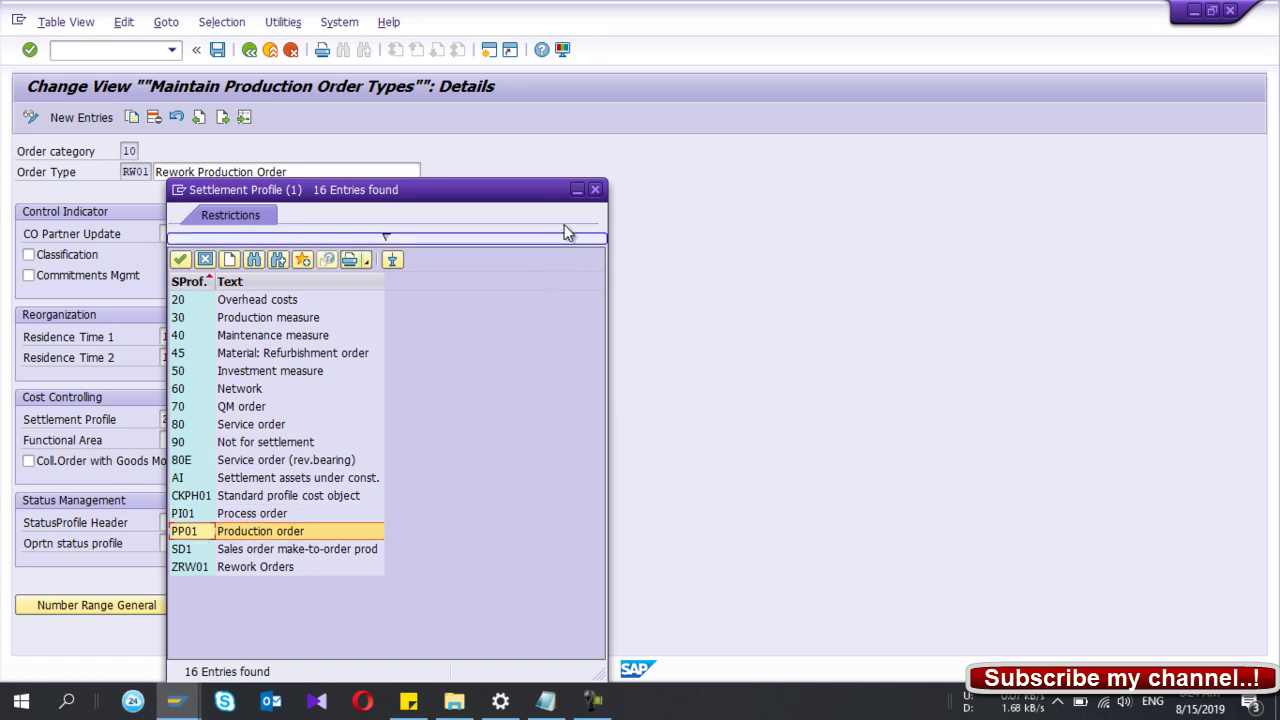
pyautogui.click(595, 190)
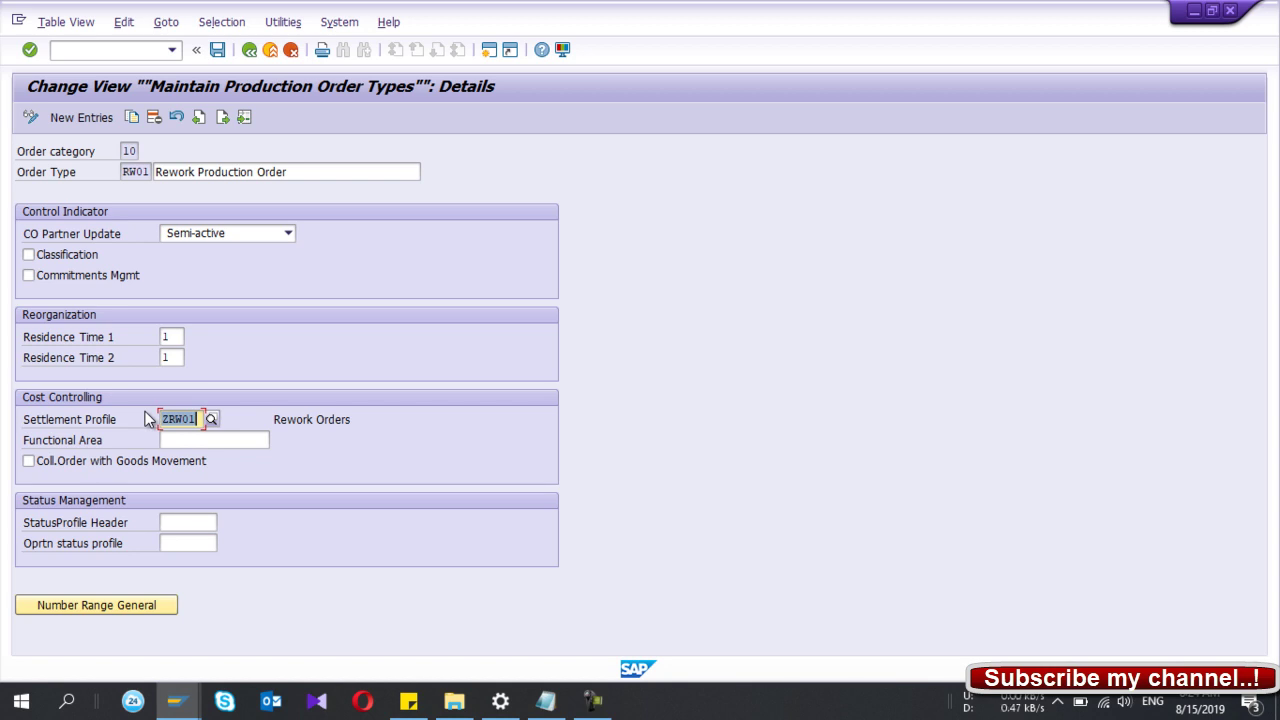
pyautogui.click(249, 57)
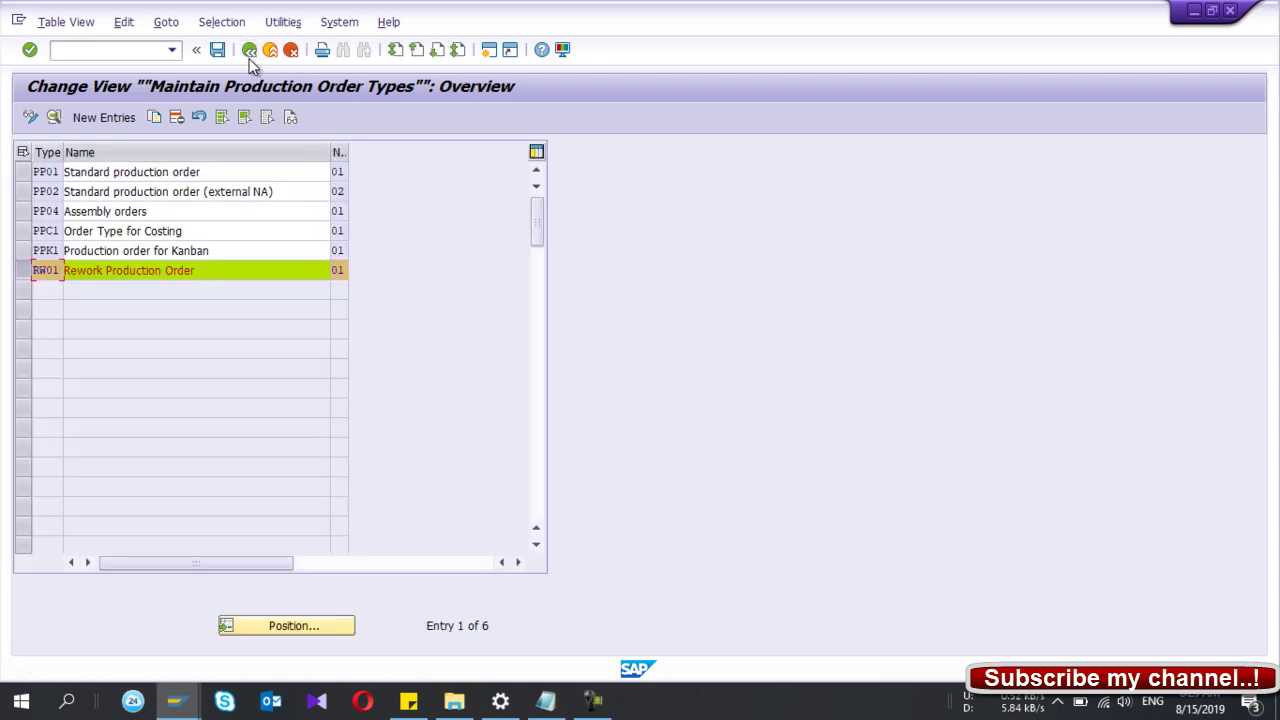
# - Leave the order types list and switch to the other customizing guide window
pyautogui.click(247, 55)
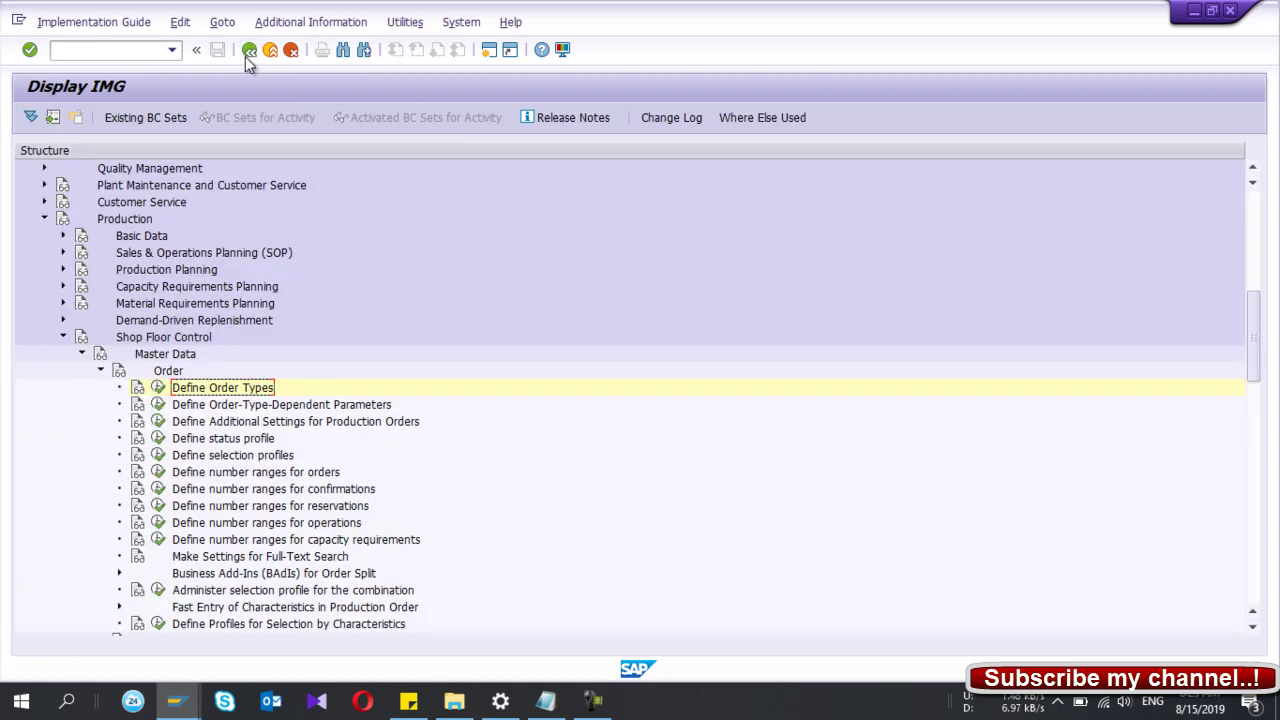
pyautogui.scroll(-2, 104, 371)
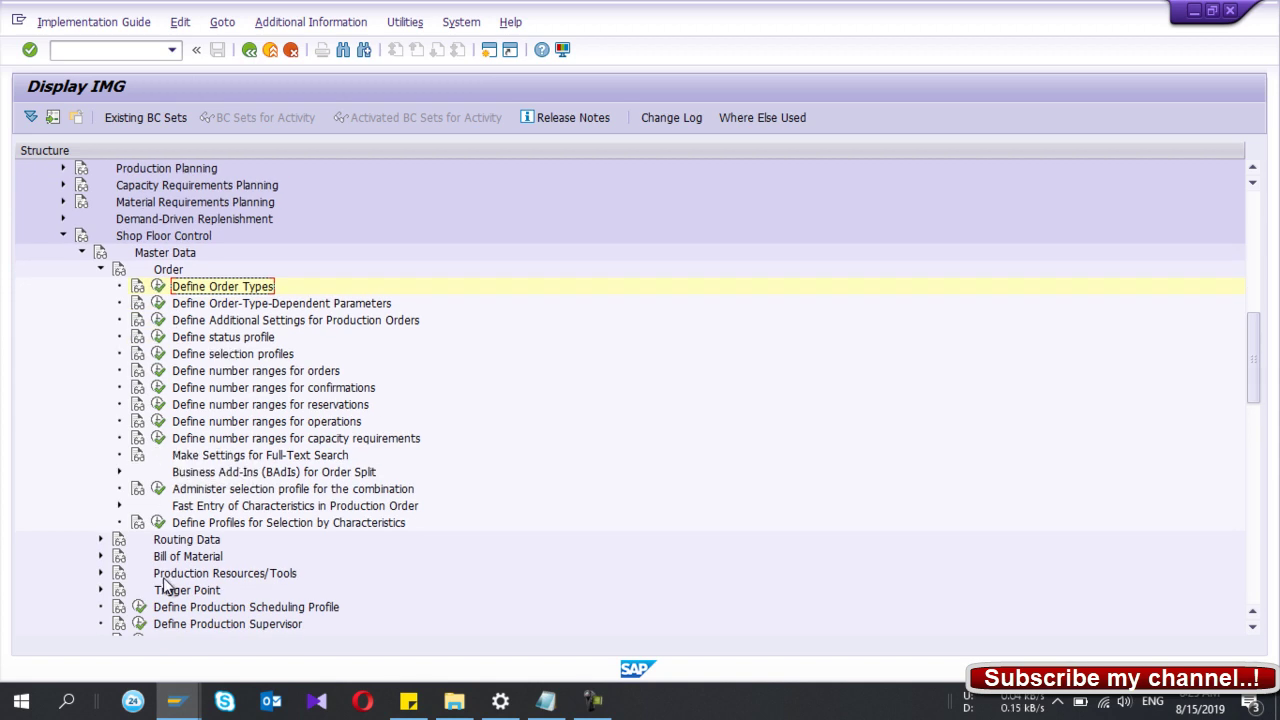
pyautogui.moveTo(176, 700)
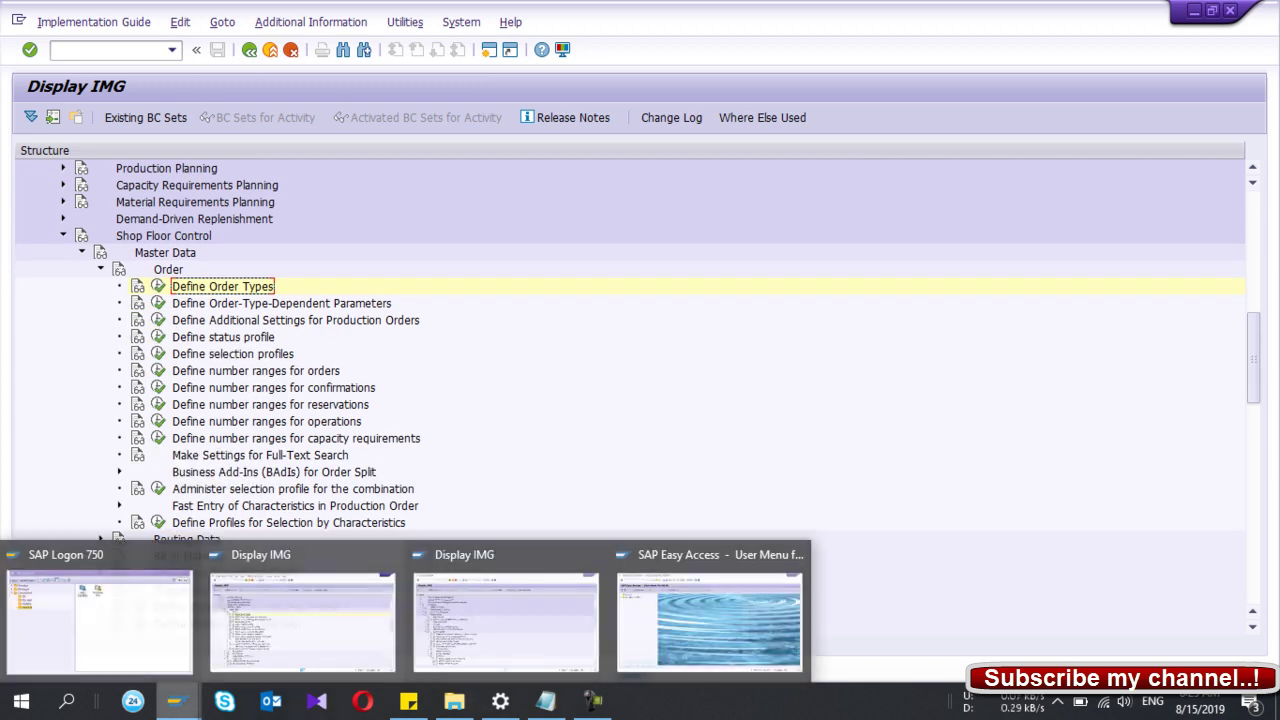
pyautogui.click(481, 601)
pyautogui.scroll(3, 147, 347)
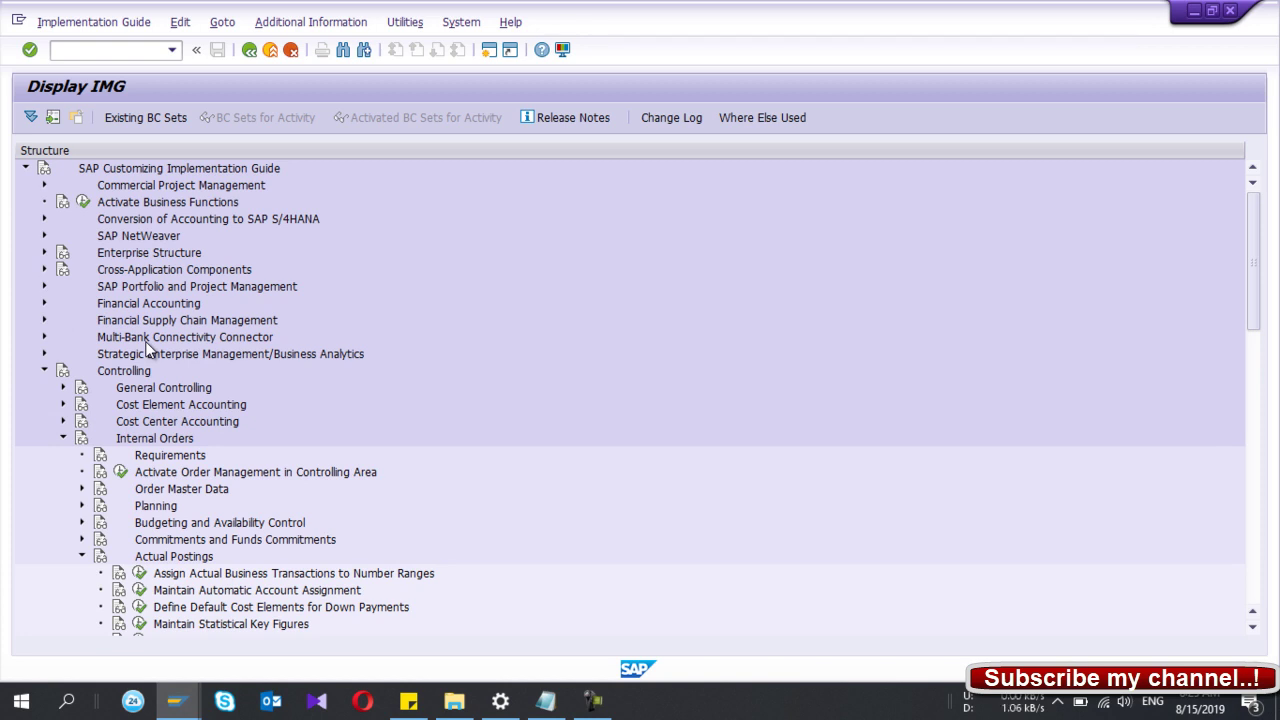
# - Run Maintain Settlement Profiles under Controlling > Internal Orders > Actual Postings > Settlement
pyautogui.click(117, 374)
pyautogui.click(140, 444)
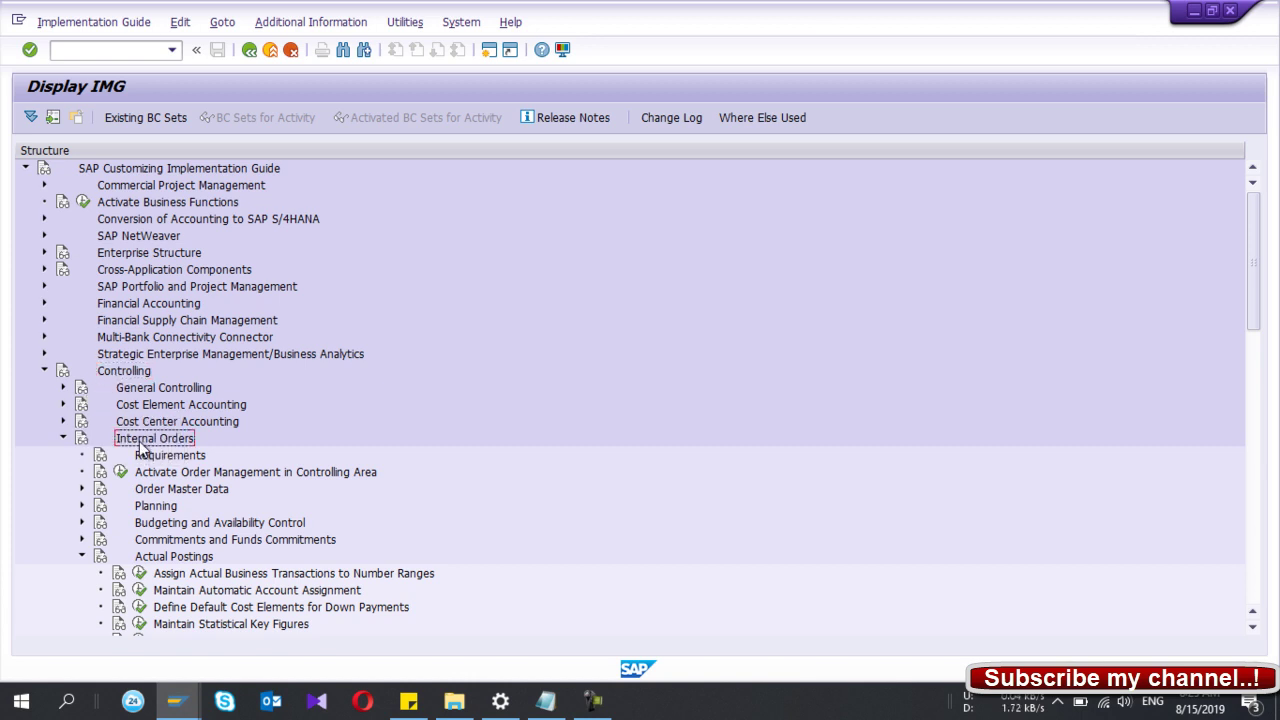
pyautogui.scroll(-3, 140, 450)
pyautogui.click(172, 406)
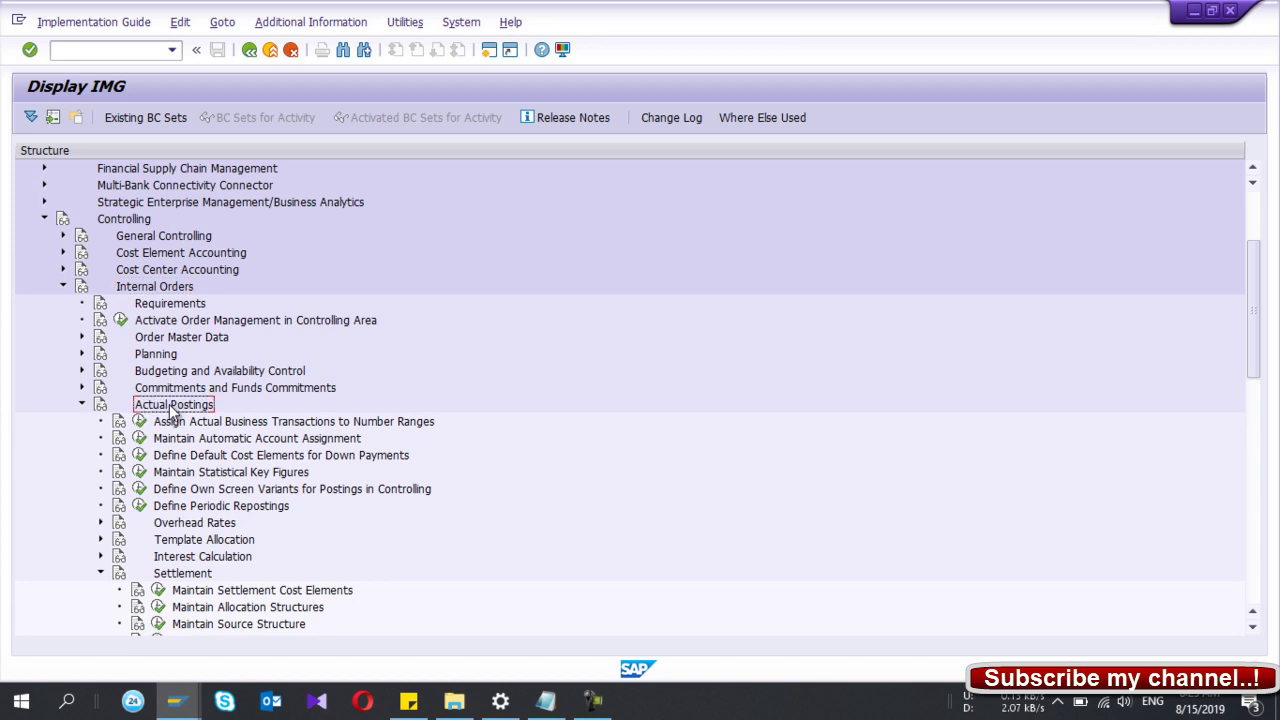
pyautogui.scroll(-4, 172, 410)
pyautogui.click(183, 356)
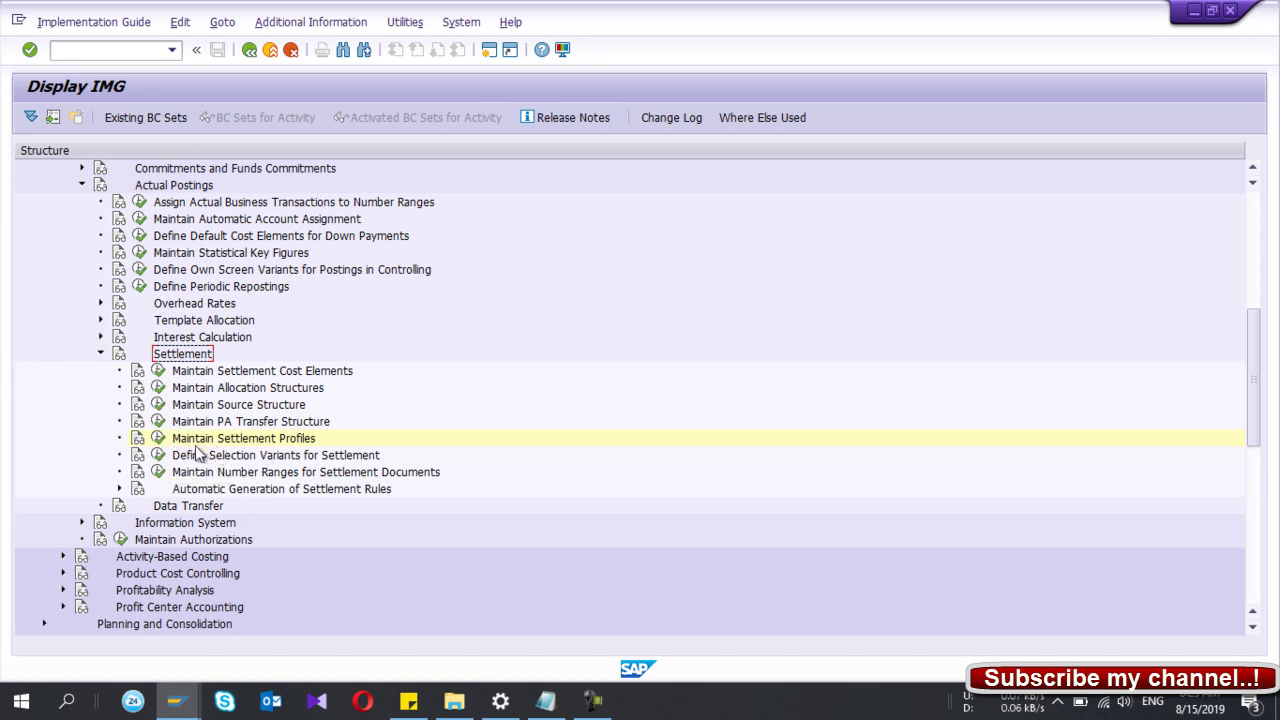
pyautogui.click(159, 440)
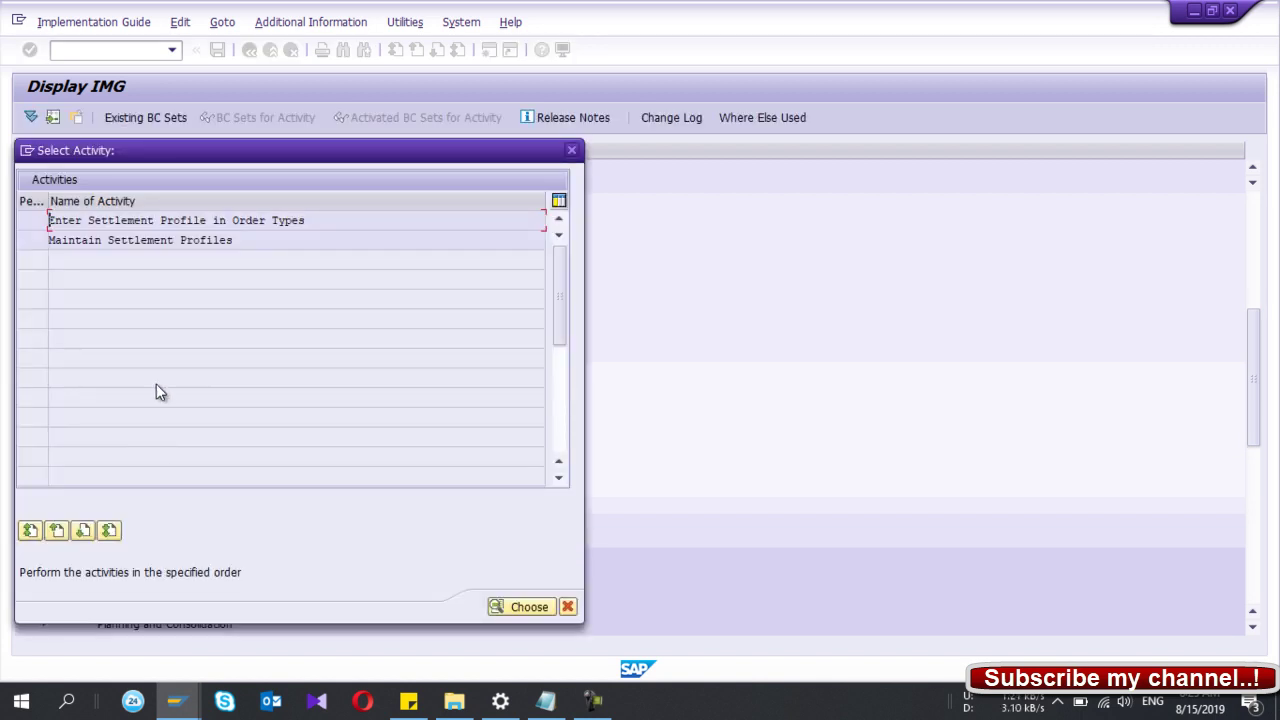
pyautogui.doubleClick(99, 240)
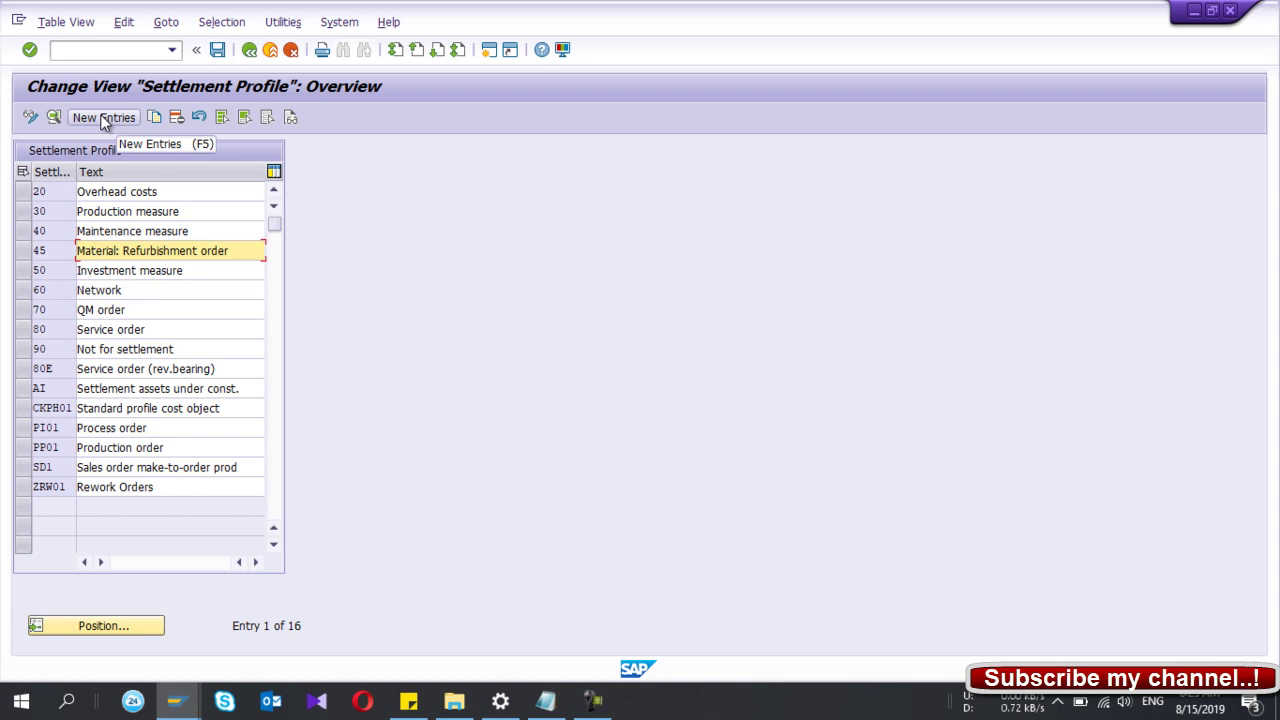
pyautogui.click(26, 250)
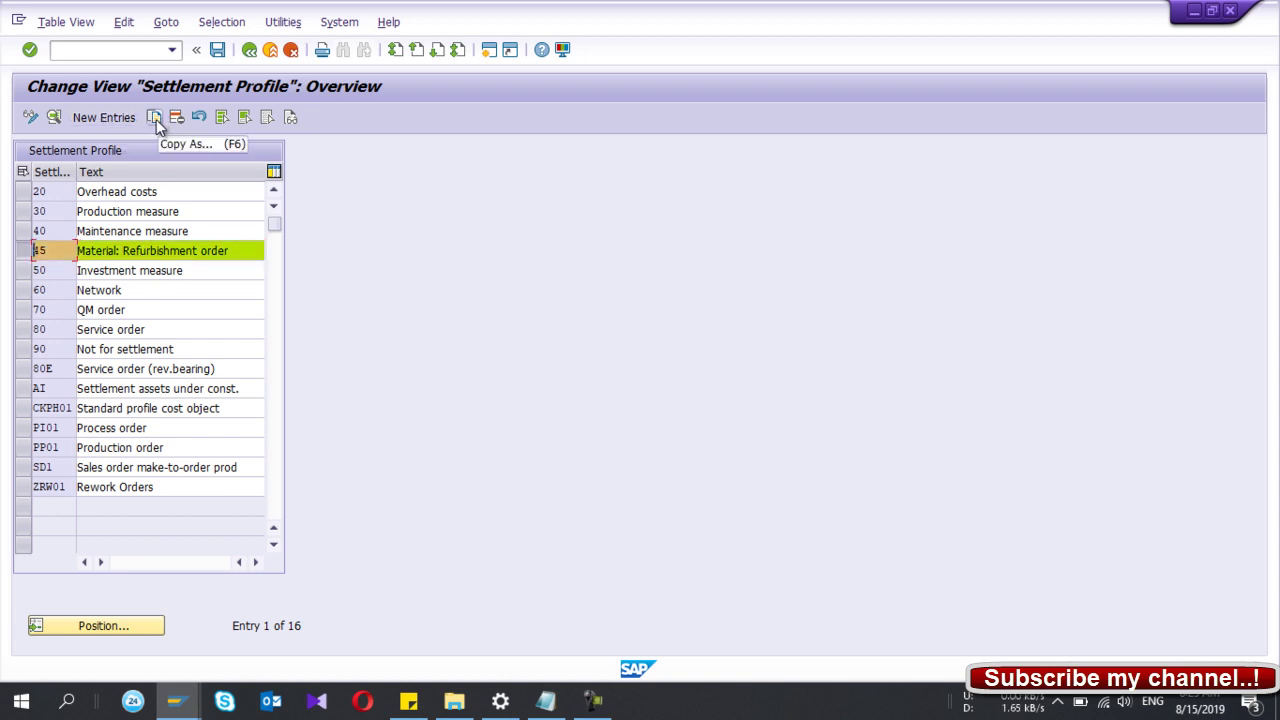
pyautogui.click(27, 251)
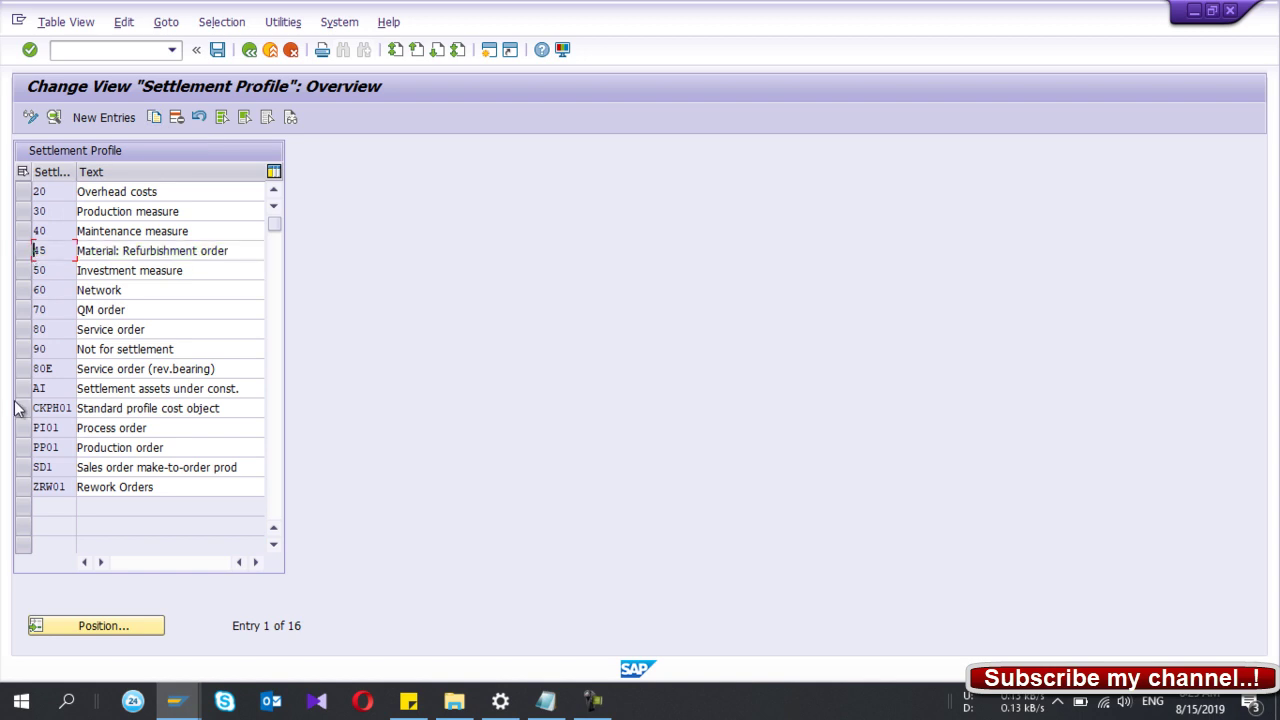
pyautogui.doubleClick(62, 487)
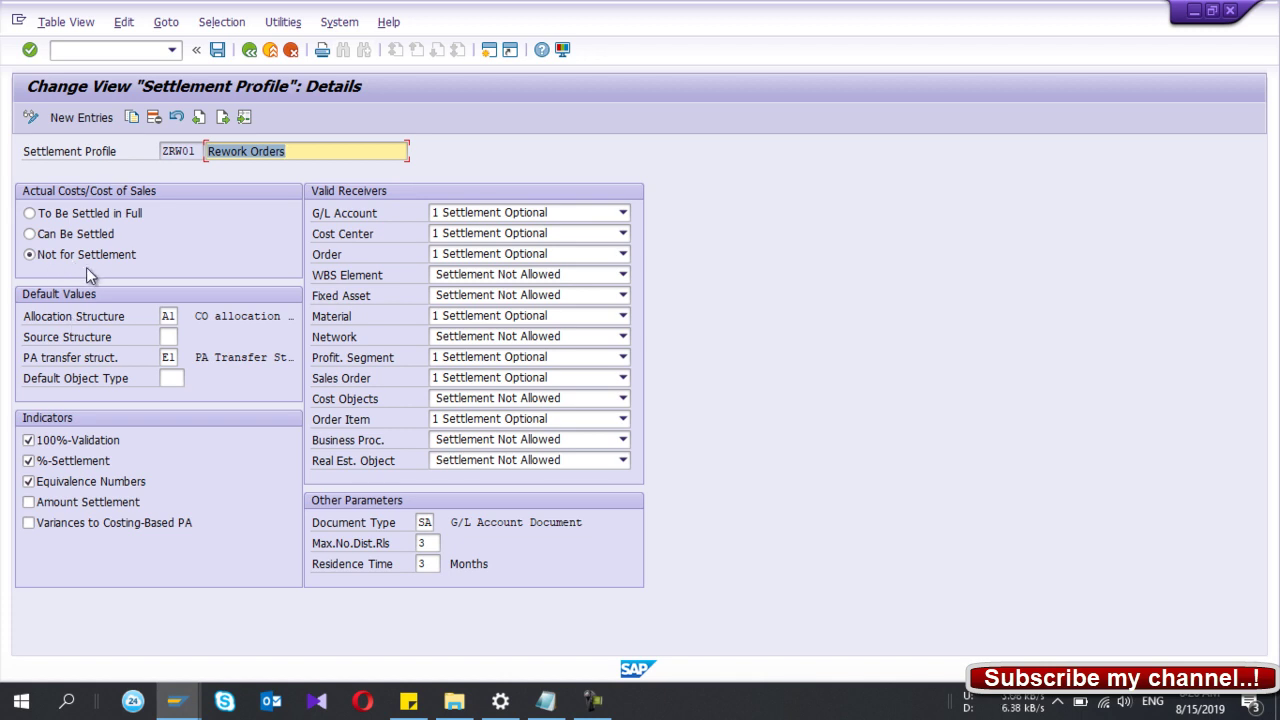
pyautogui.click(251, 54)
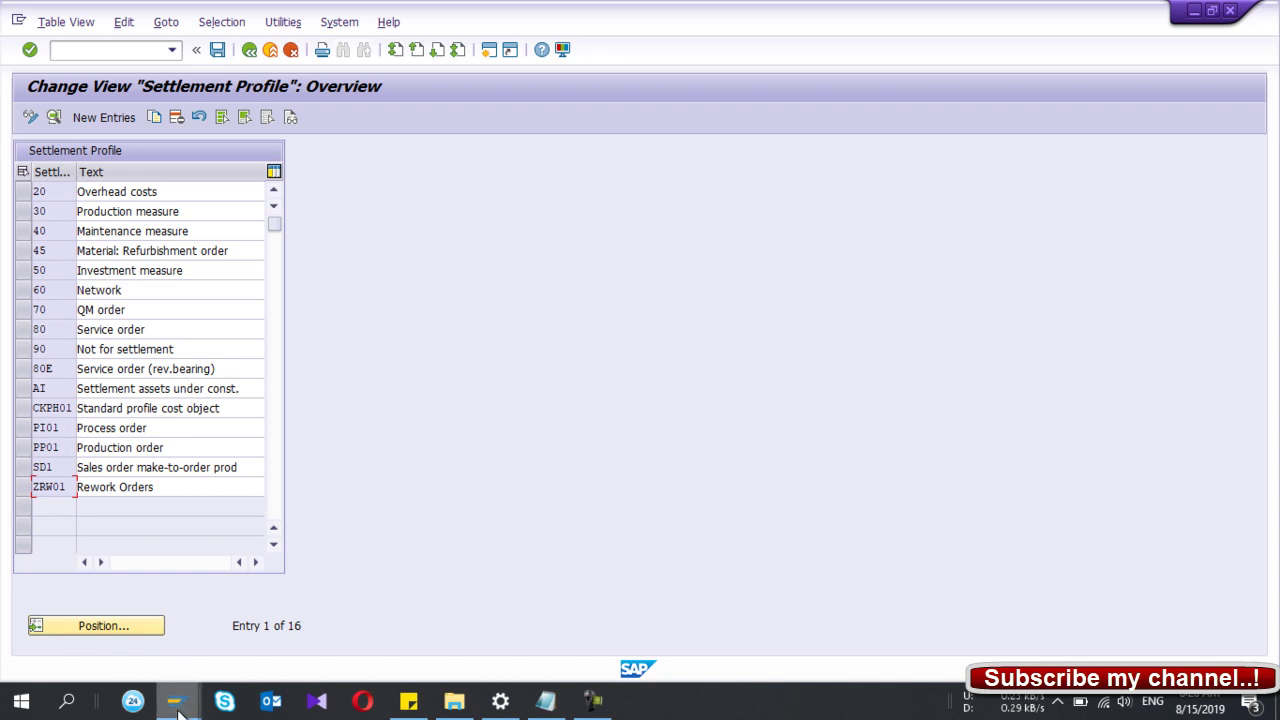
# - Open Define Order-Type-Dependent Parameters and position the table on plant 3001
pyautogui.moveTo(178, 702)
pyautogui.click(253, 620)
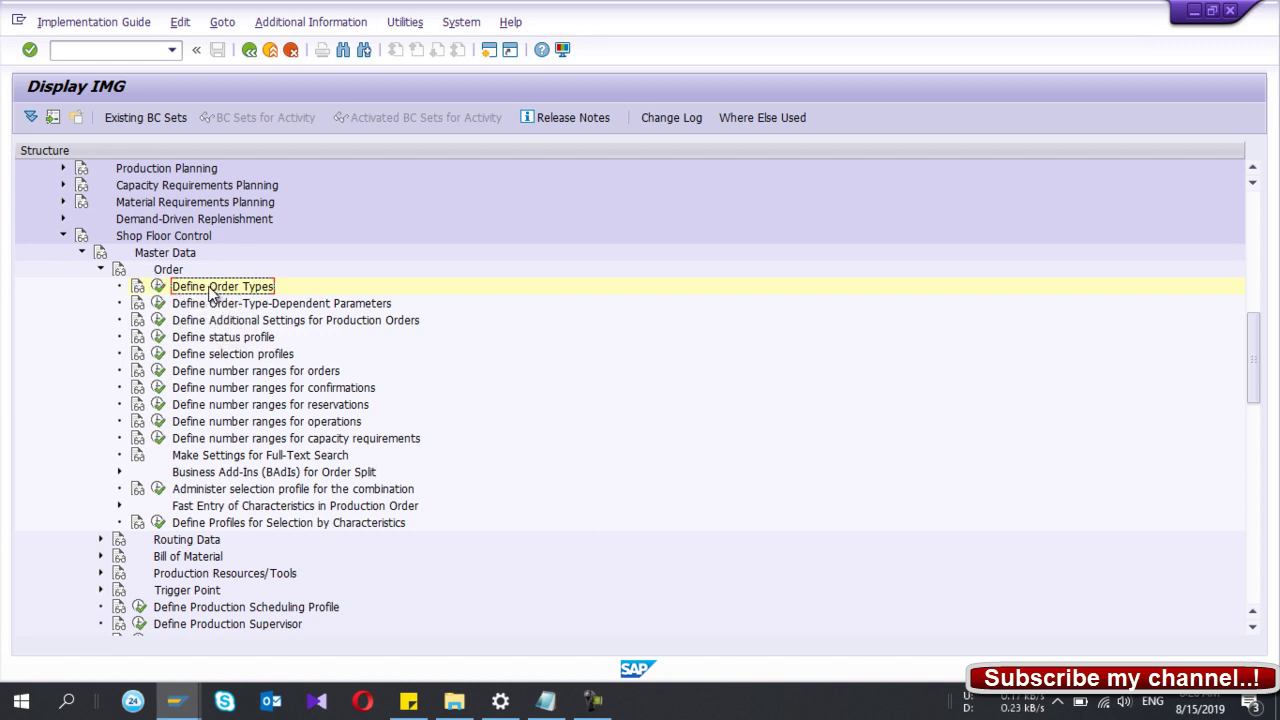
pyautogui.click(158, 305)
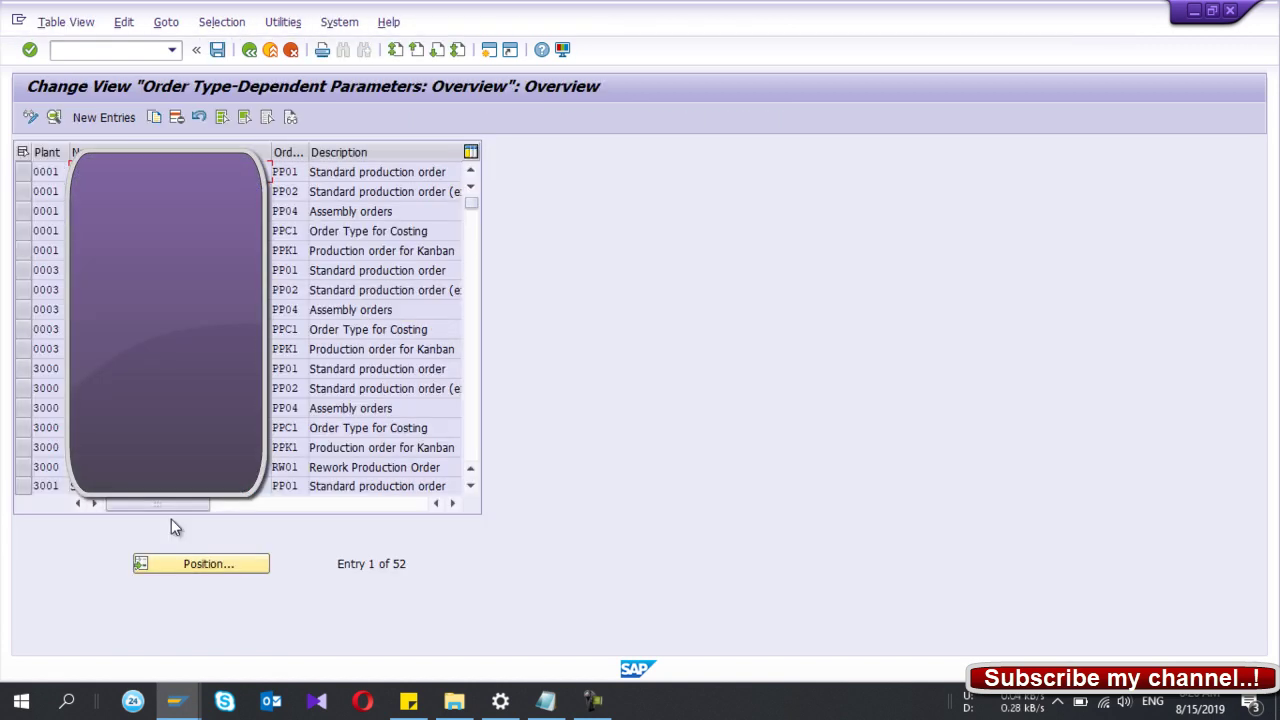
pyautogui.click(198, 573)
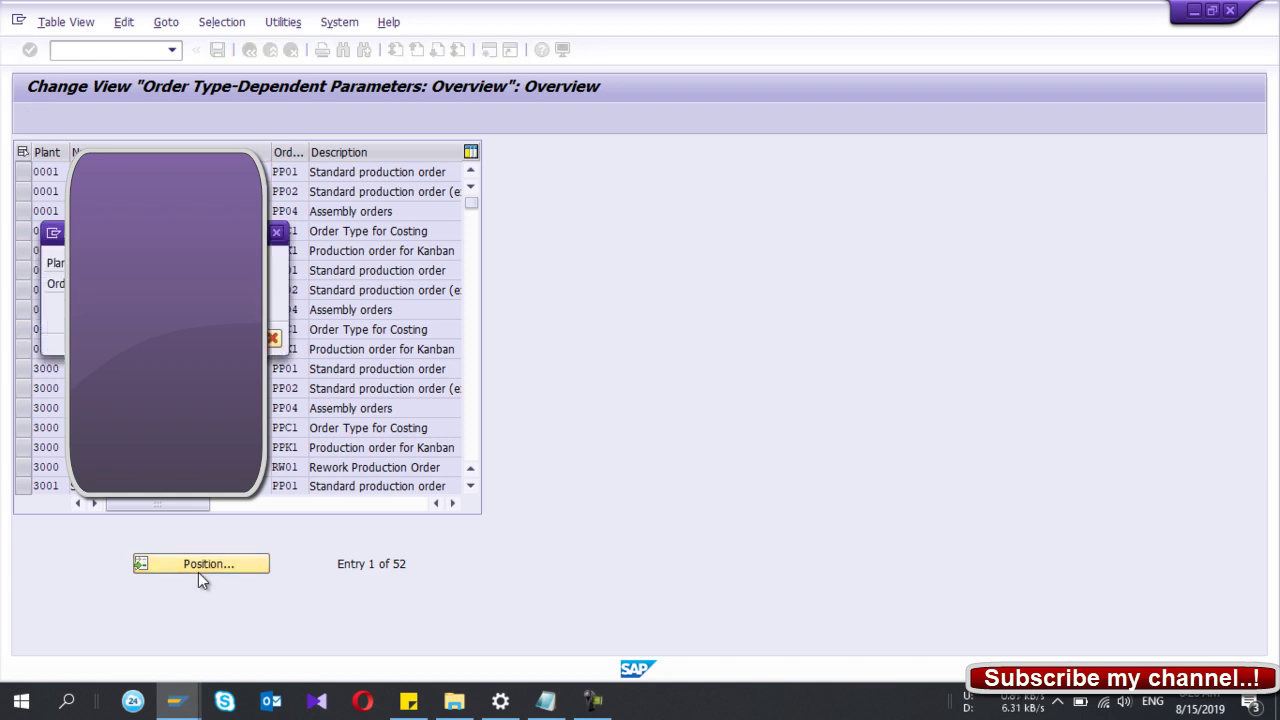
pyautogui.press('Return')
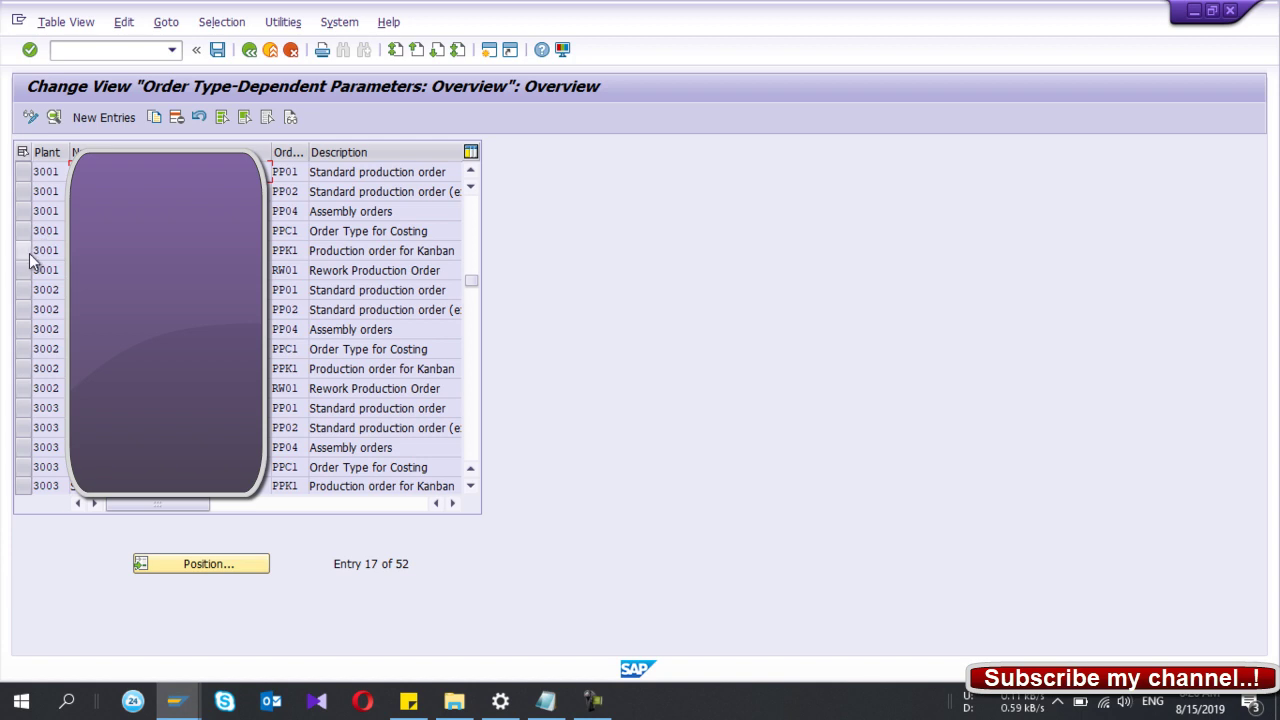
# - Select plant 3001's RW01 entry, try Copy As, then cancel the copy
pyautogui.click(23, 271)
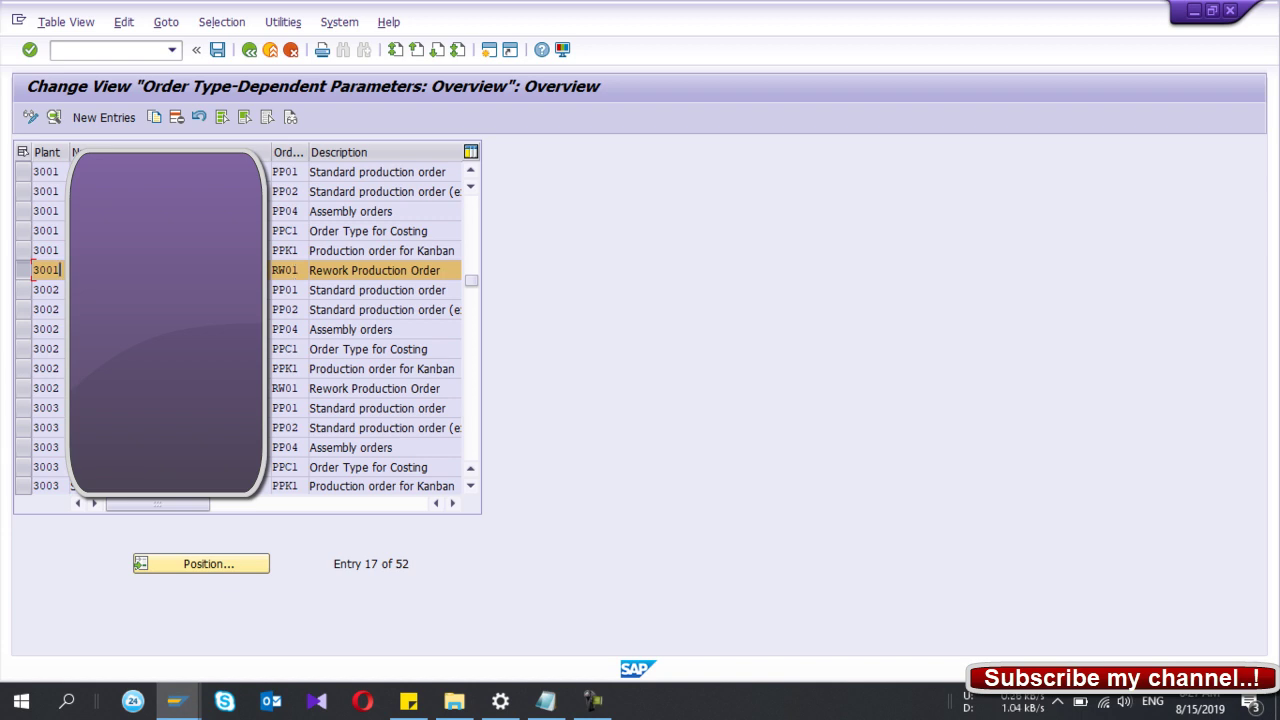
pyautogui.click(25, 272)
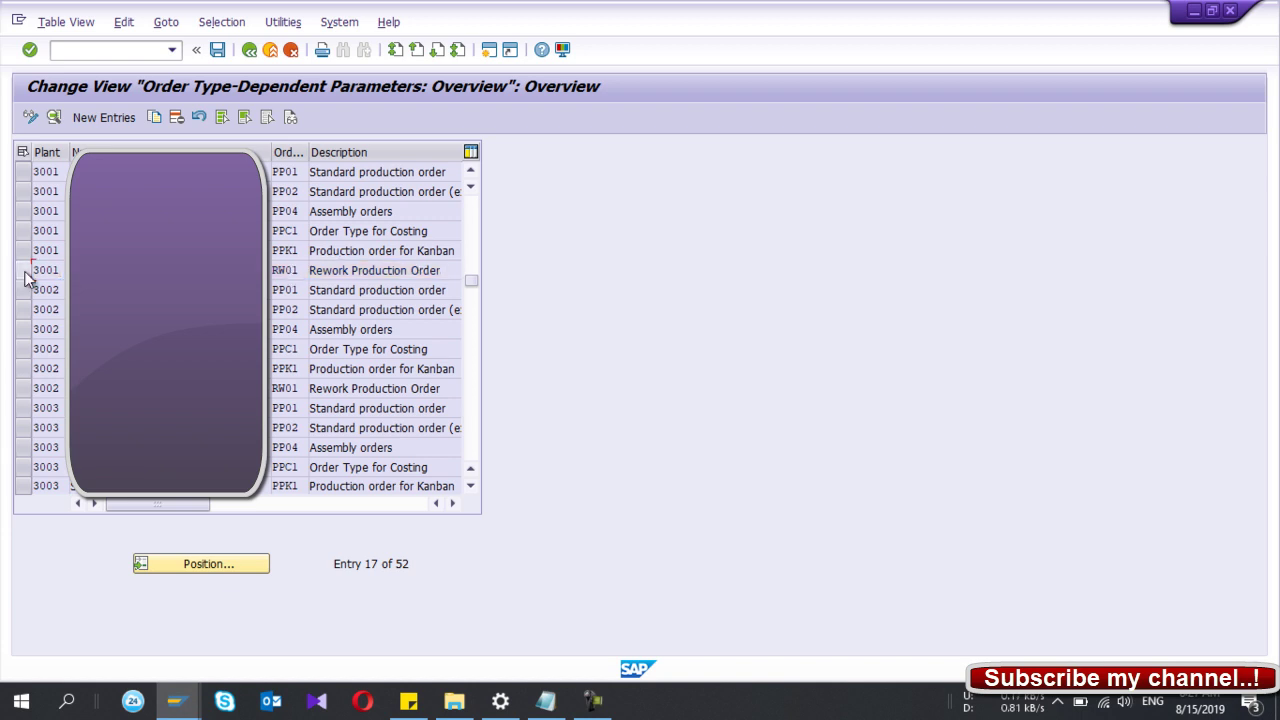
pyautogui.click(25, 273)
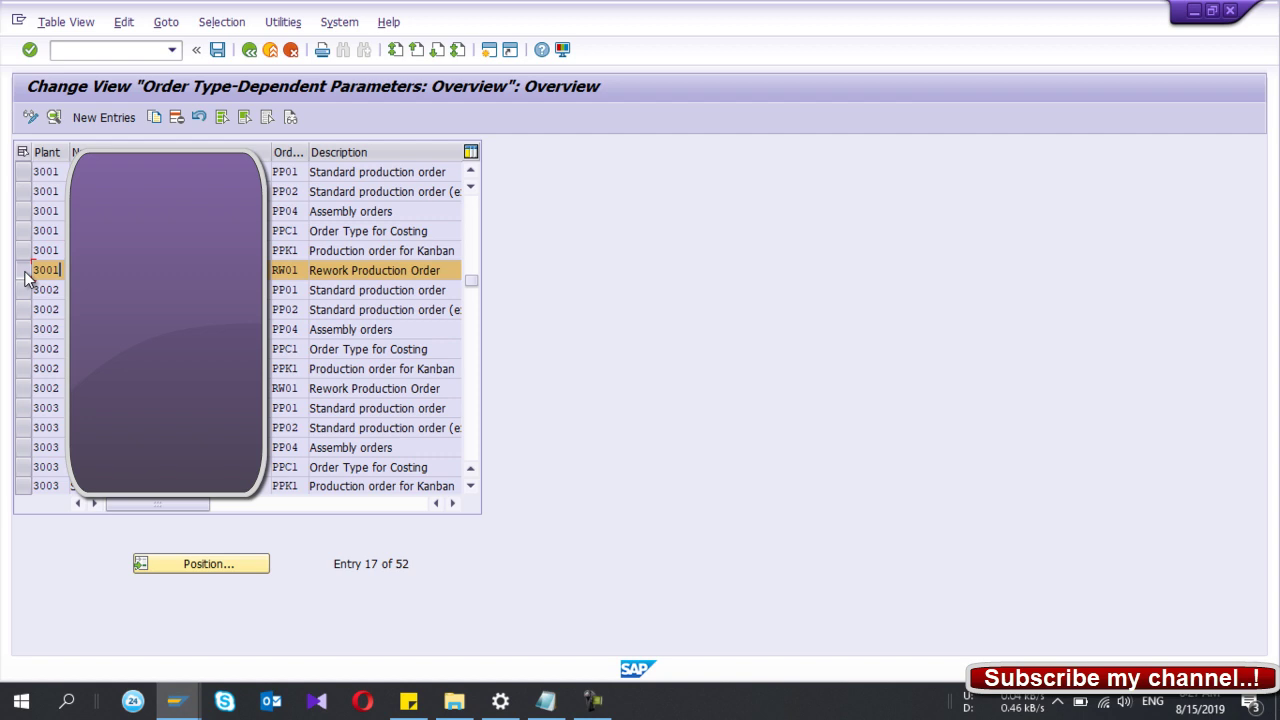
pyautogui.click(156, 118)
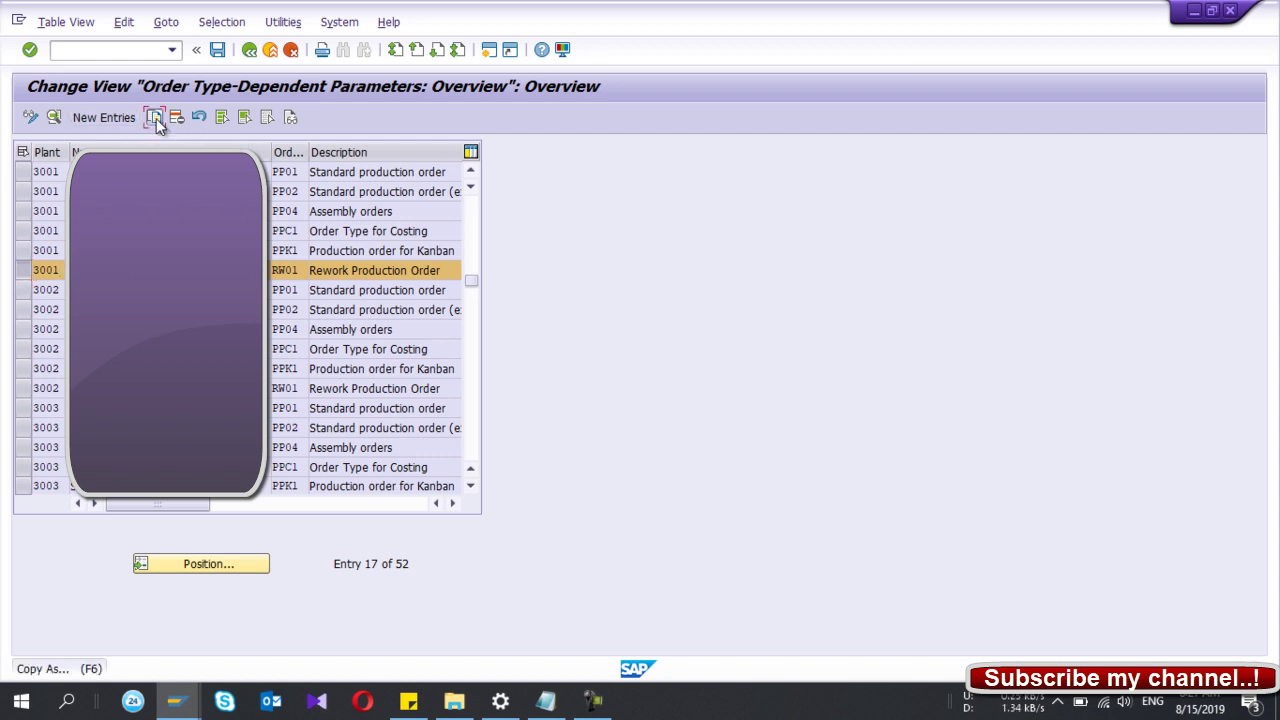
pyautogui.click(290, 50)
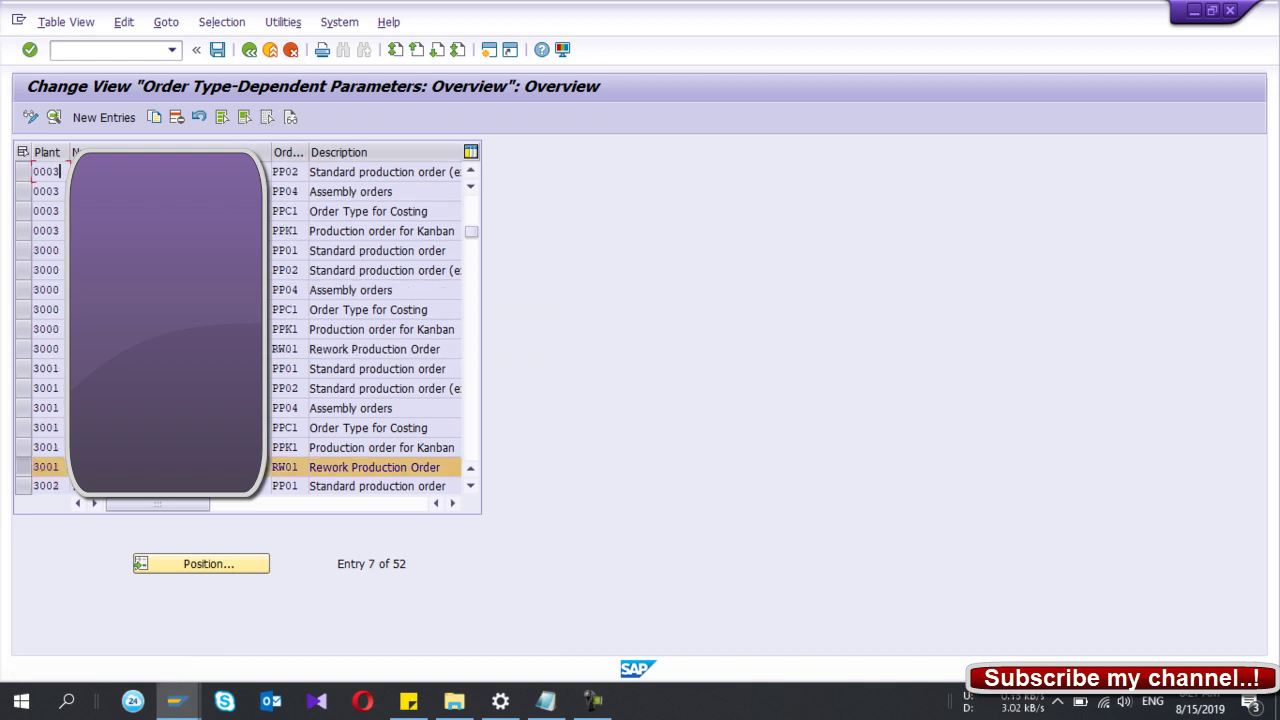
pyautogui.doubleClick(60, 418)
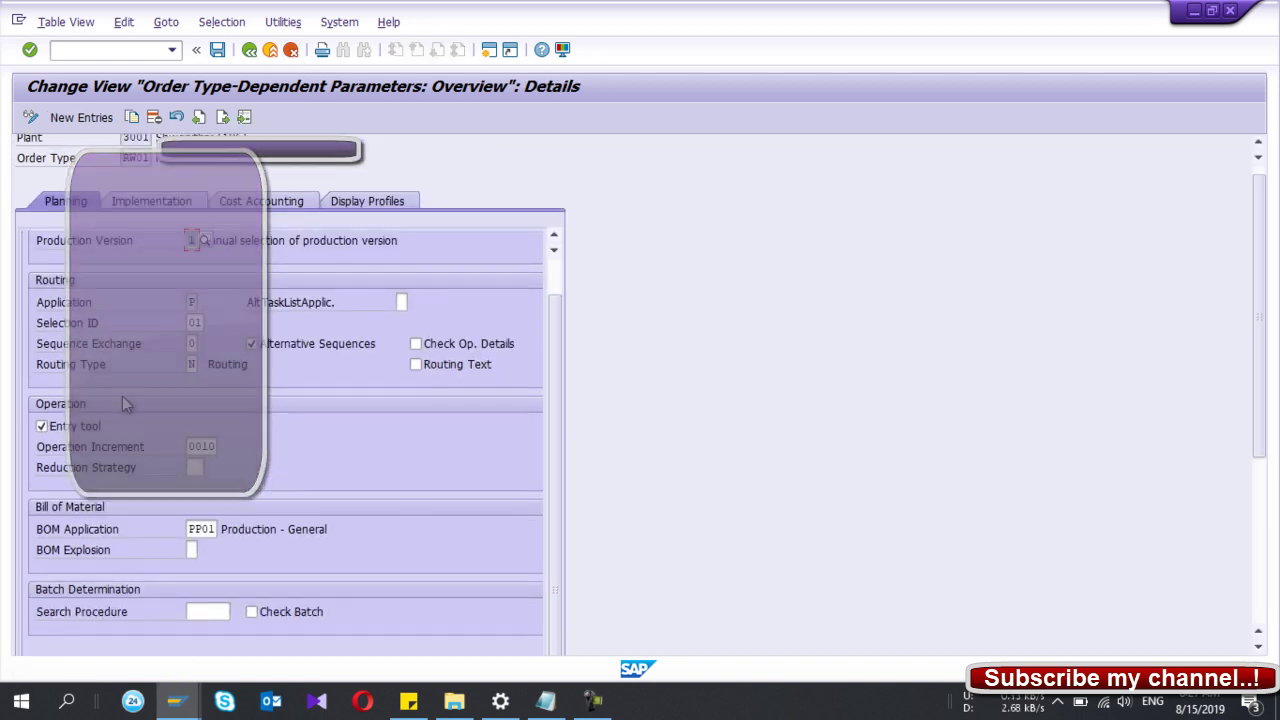
pyautogui.scroll(-3, 122, 396)
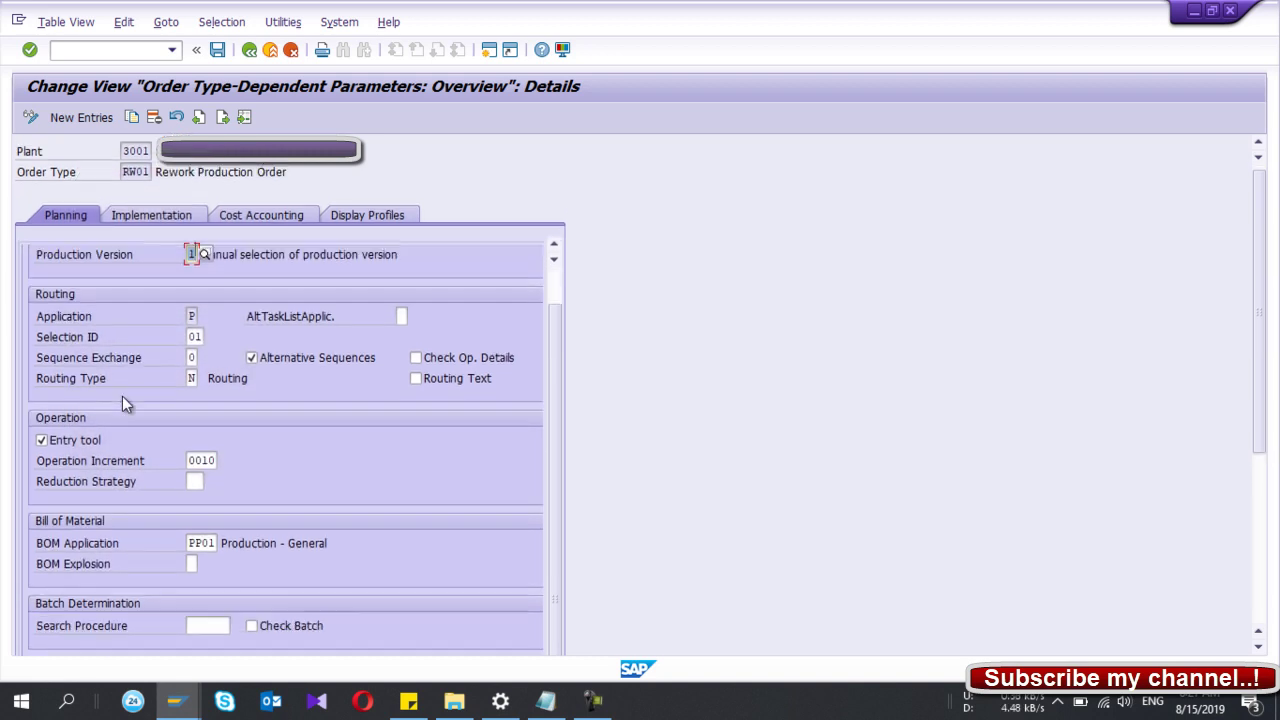
pyautogui.scroll(-5, 122, 396)
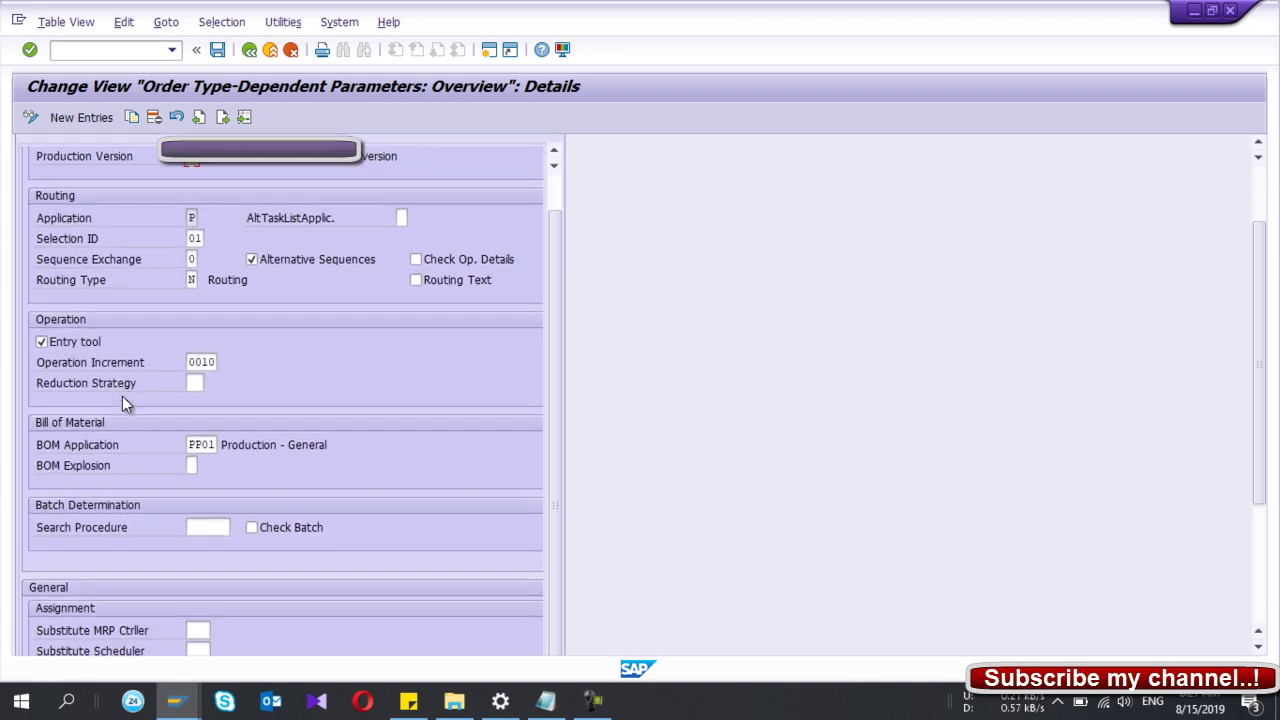
pyautogui.scroll(8, 122, 396)
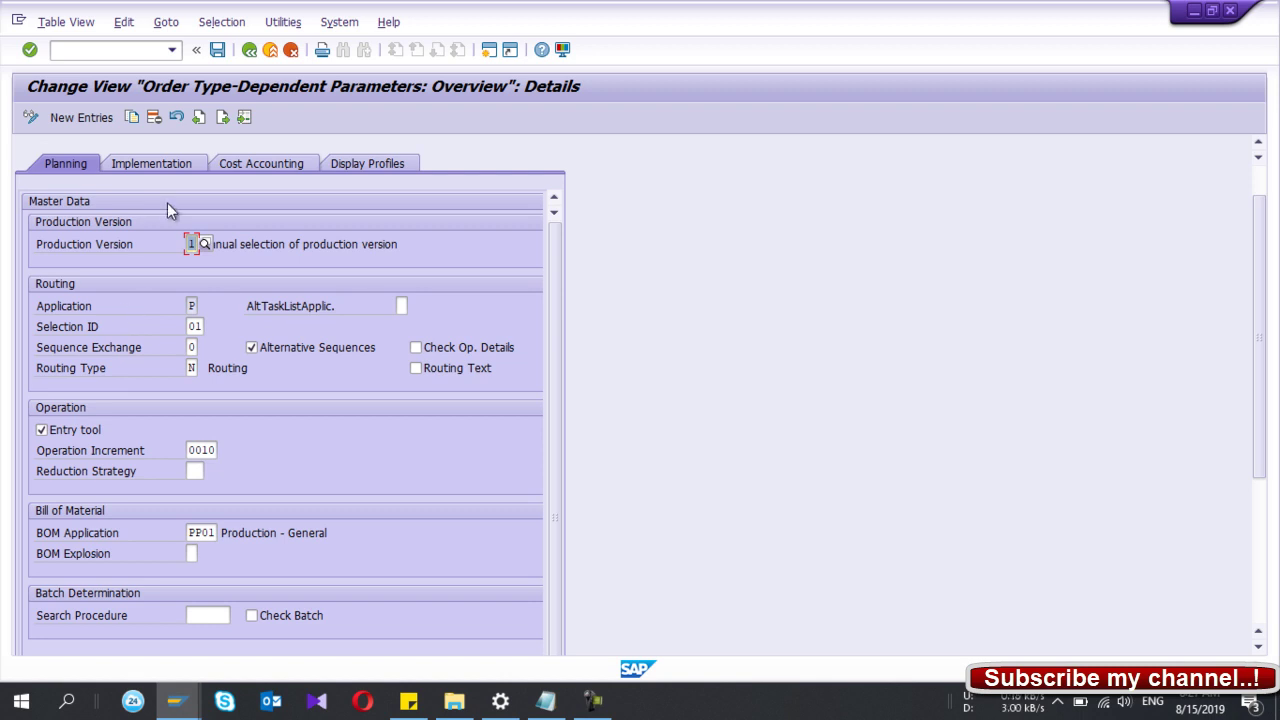
pyautogui.click(248, 56)
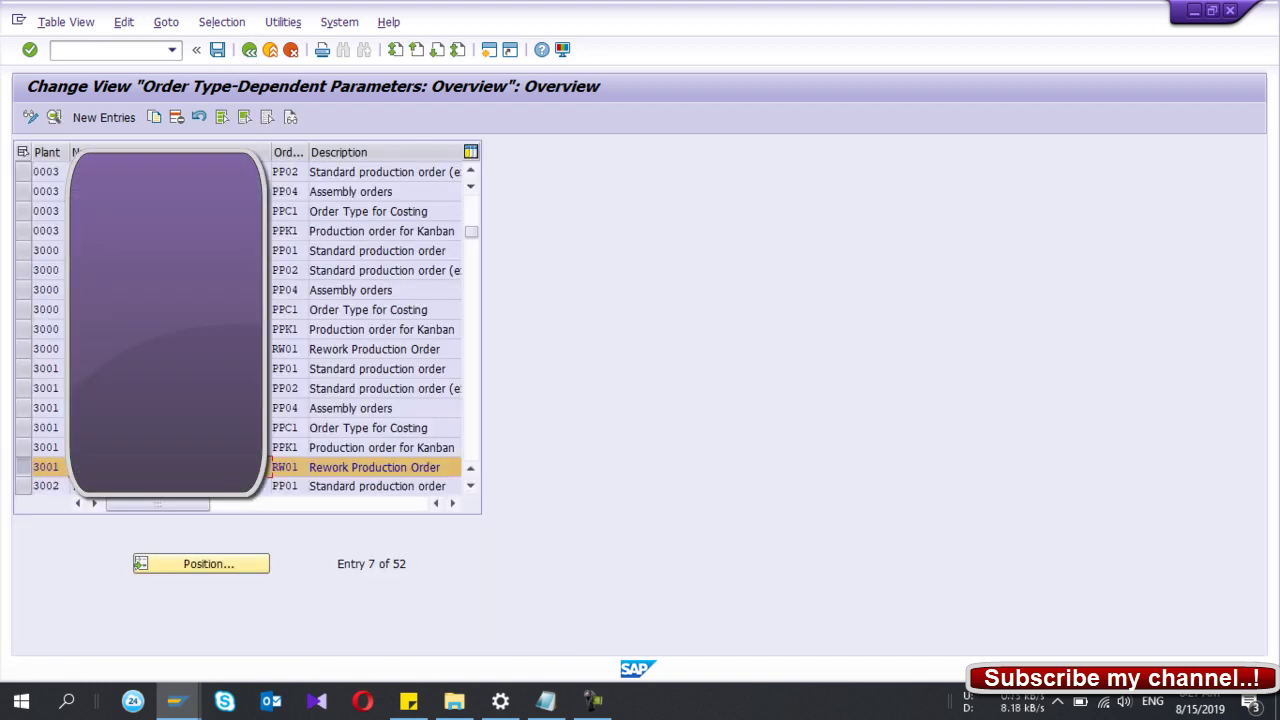
# - Collapse Master Data and run Define Scheduling Parameters for Production Orders under Operations > Scheduling
pyautogui.click(248, 52)
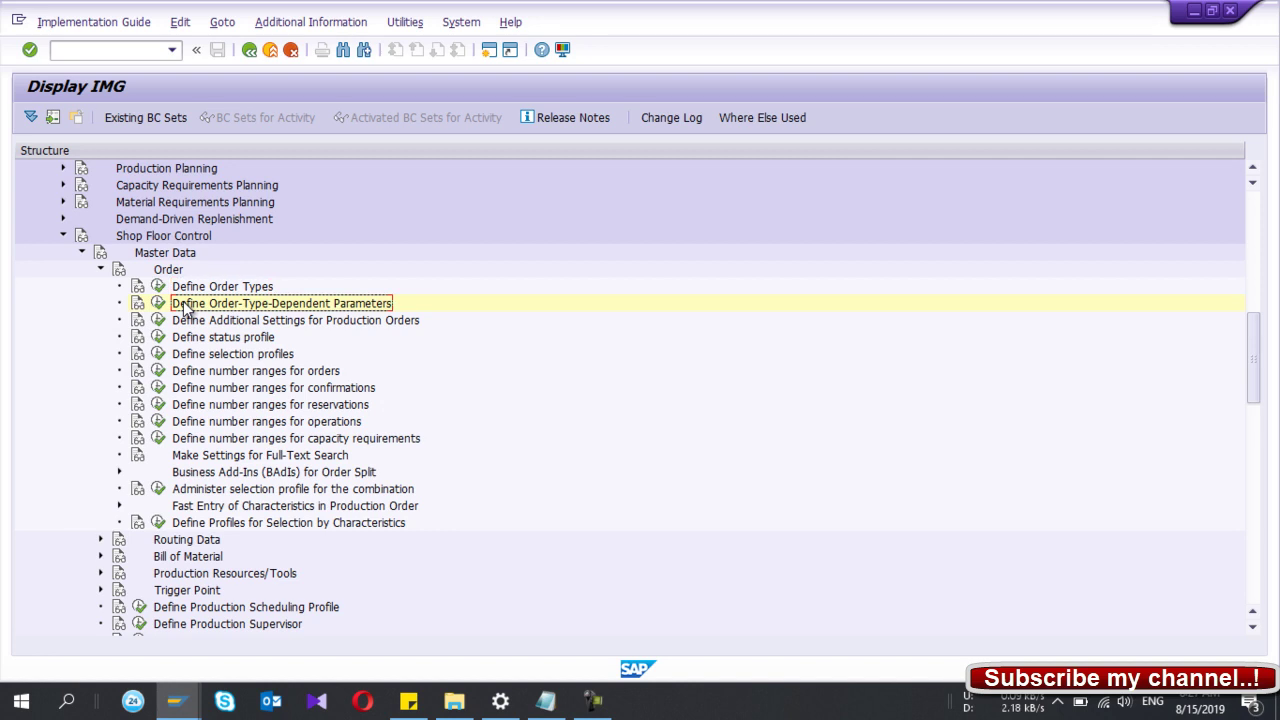
pyautogui.scroll(-5, 185, 310)
pyautogui.scroll(3, 185, 310)
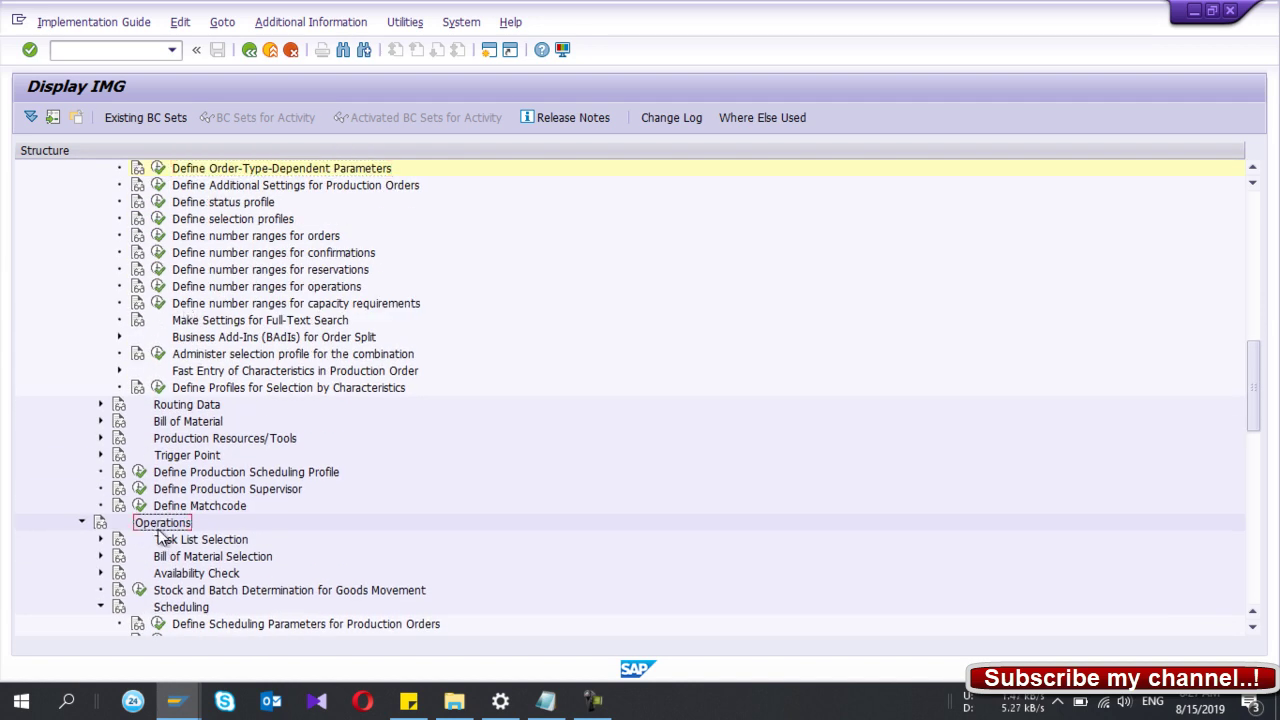
pyautogui.scroll(3, 155, 537)
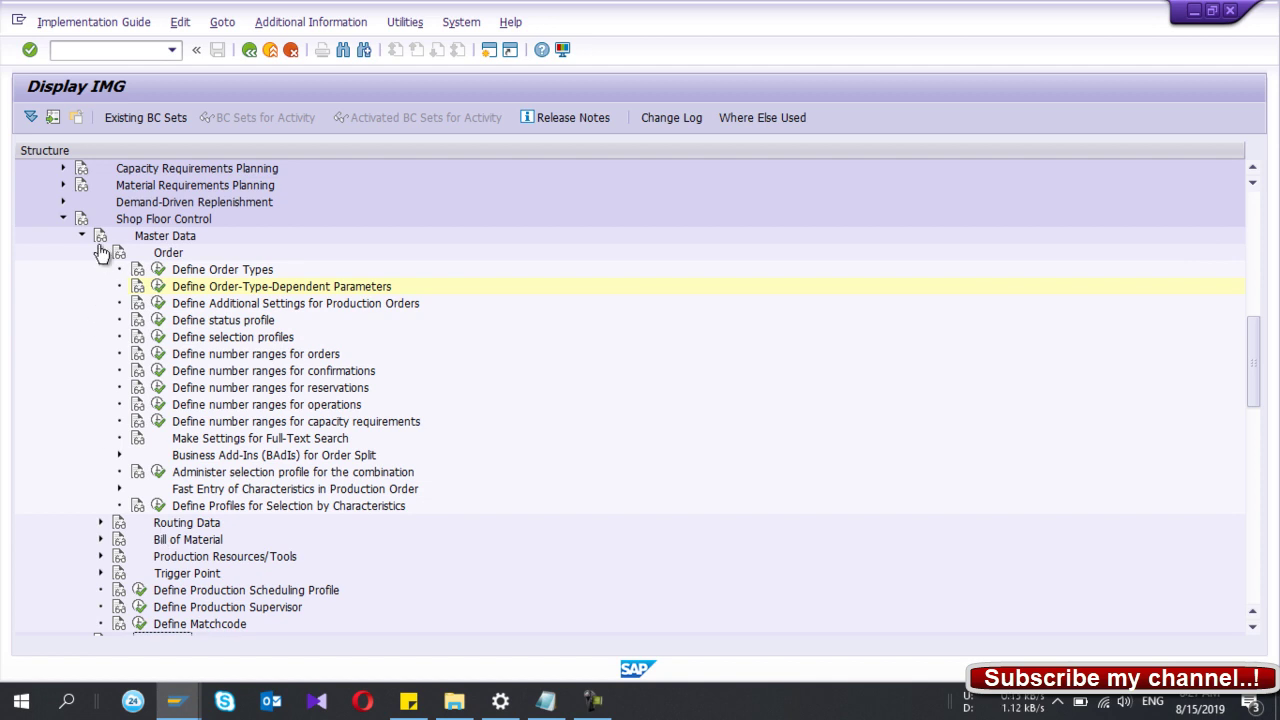
pyautogui.click(100, 252)
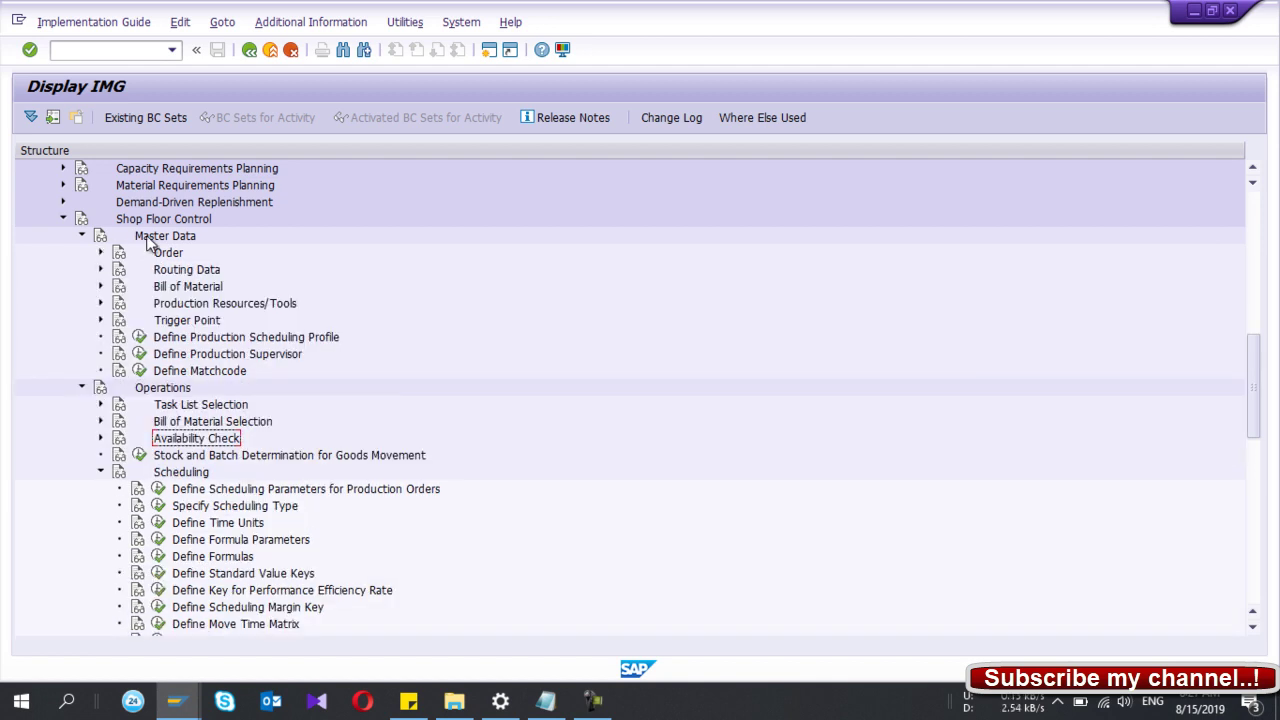
pyautogui.click(83, 236)
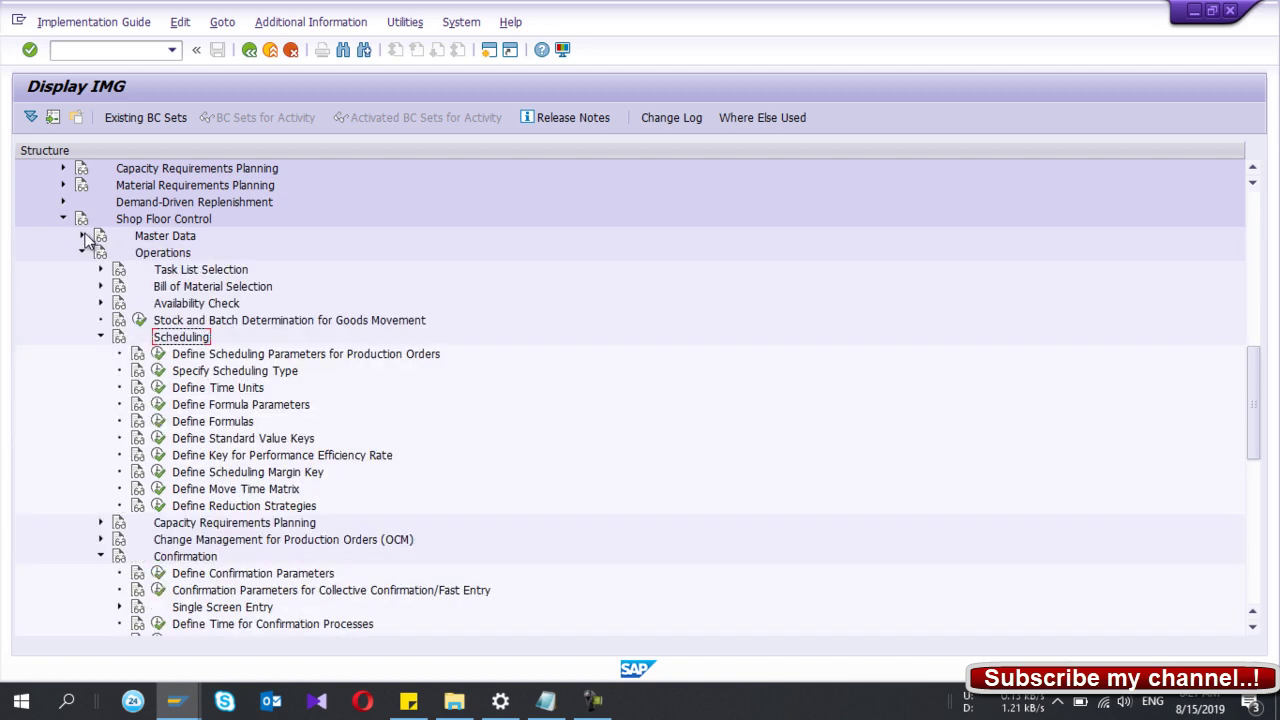
pyautogui.click(148, 240)
pyautogui.click(150, 254)
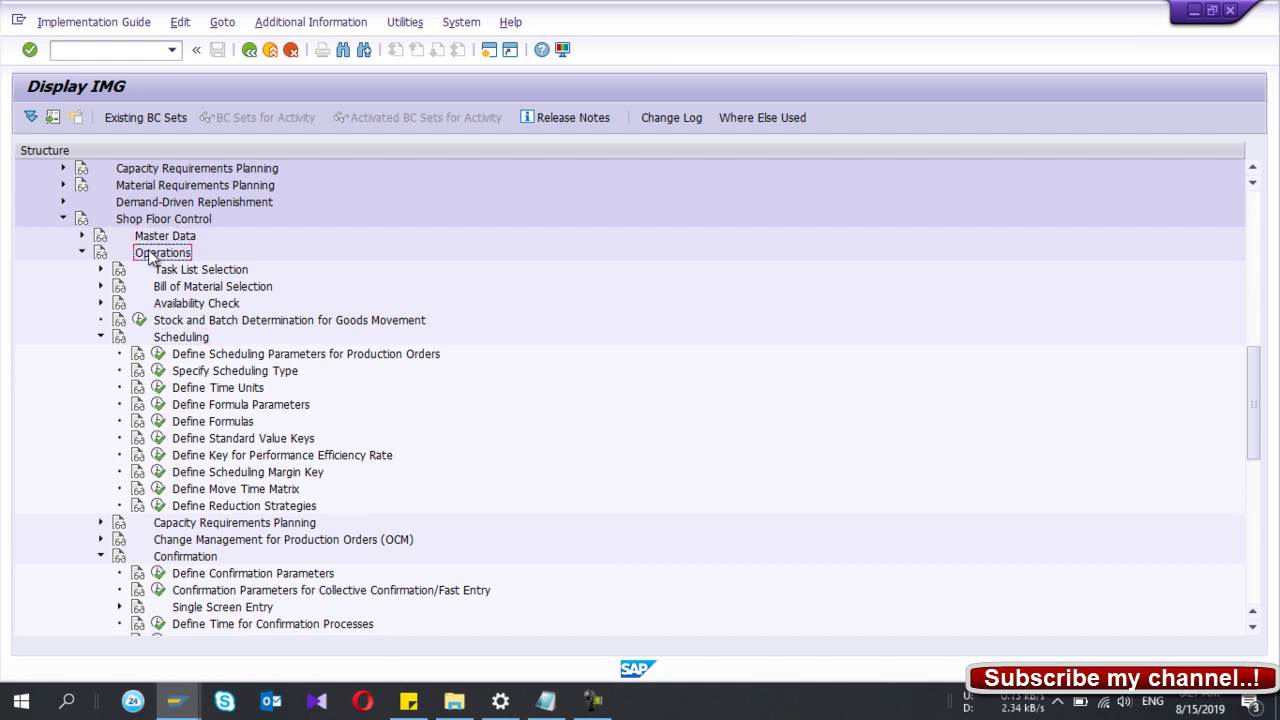
pyautogui.click(173, 340)
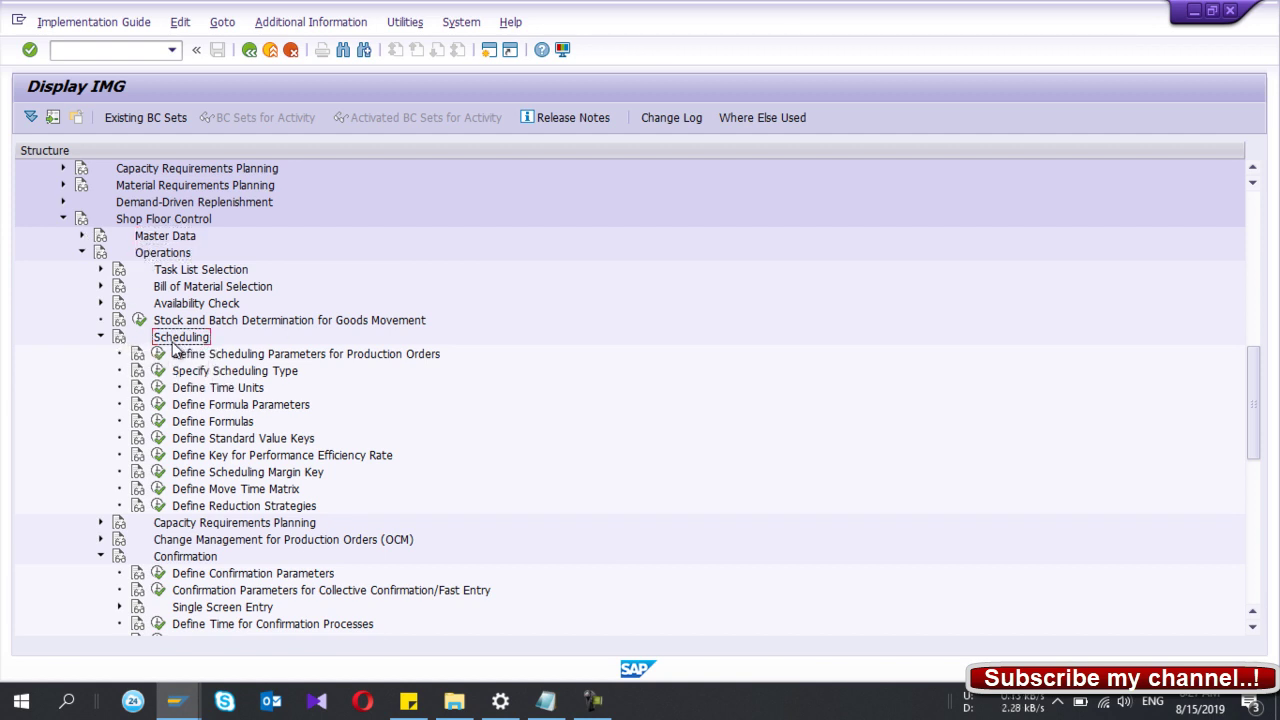
pyautogui.click(158, 358)
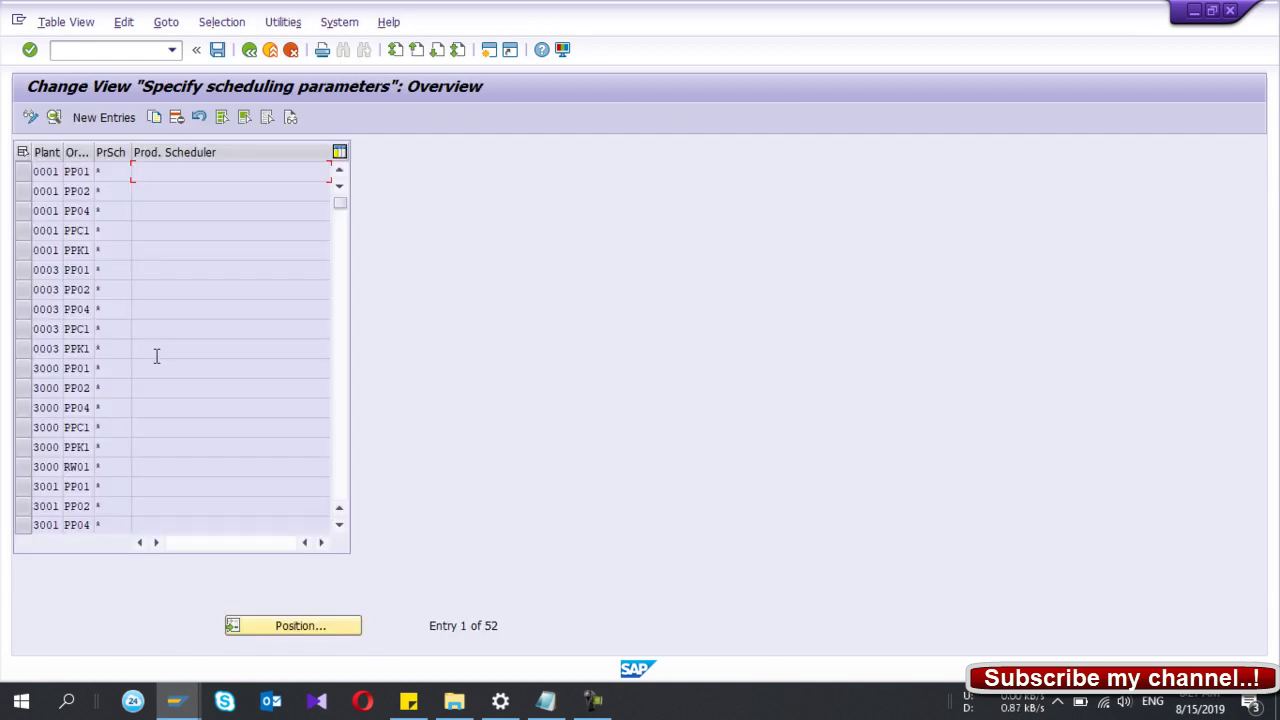
# - Review the scheduling details of plant 3001's RW01 entry, then back out to the IMG tree
pyautogui.click(43, 470)
pyautogui.scroll(-1, 46, 478)
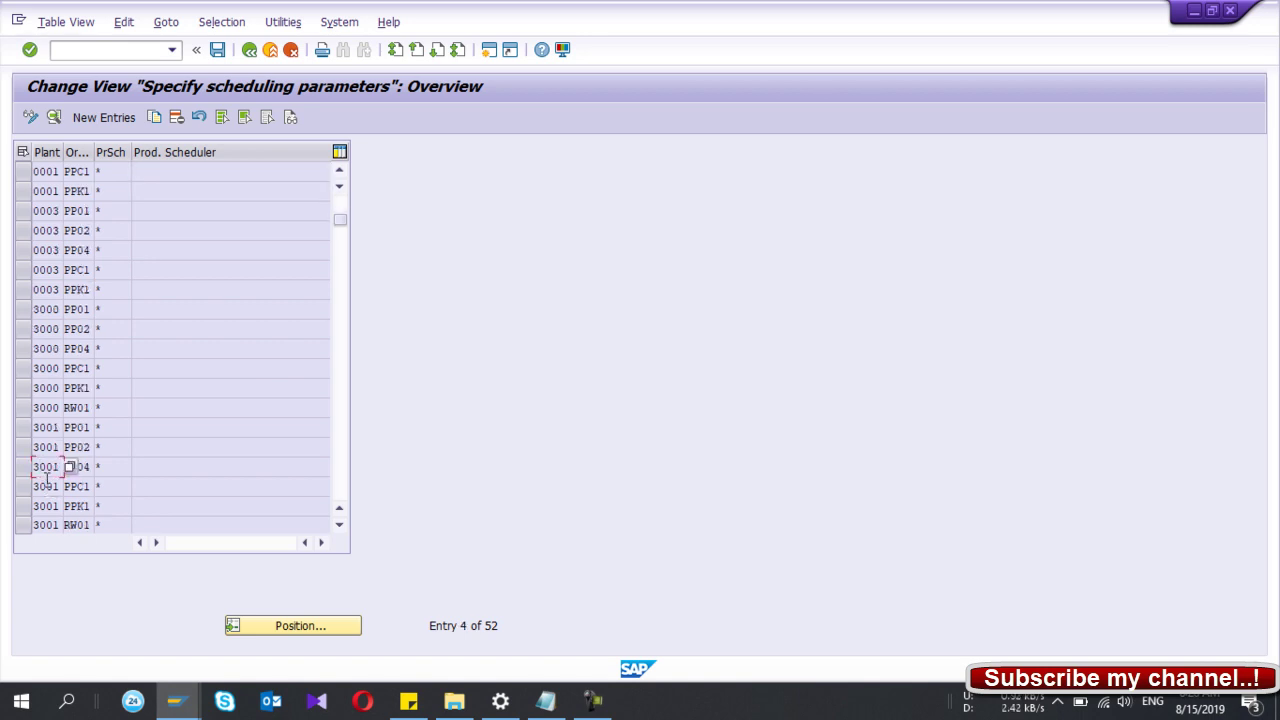
pyautogui.scroll(-1, 46, 490)
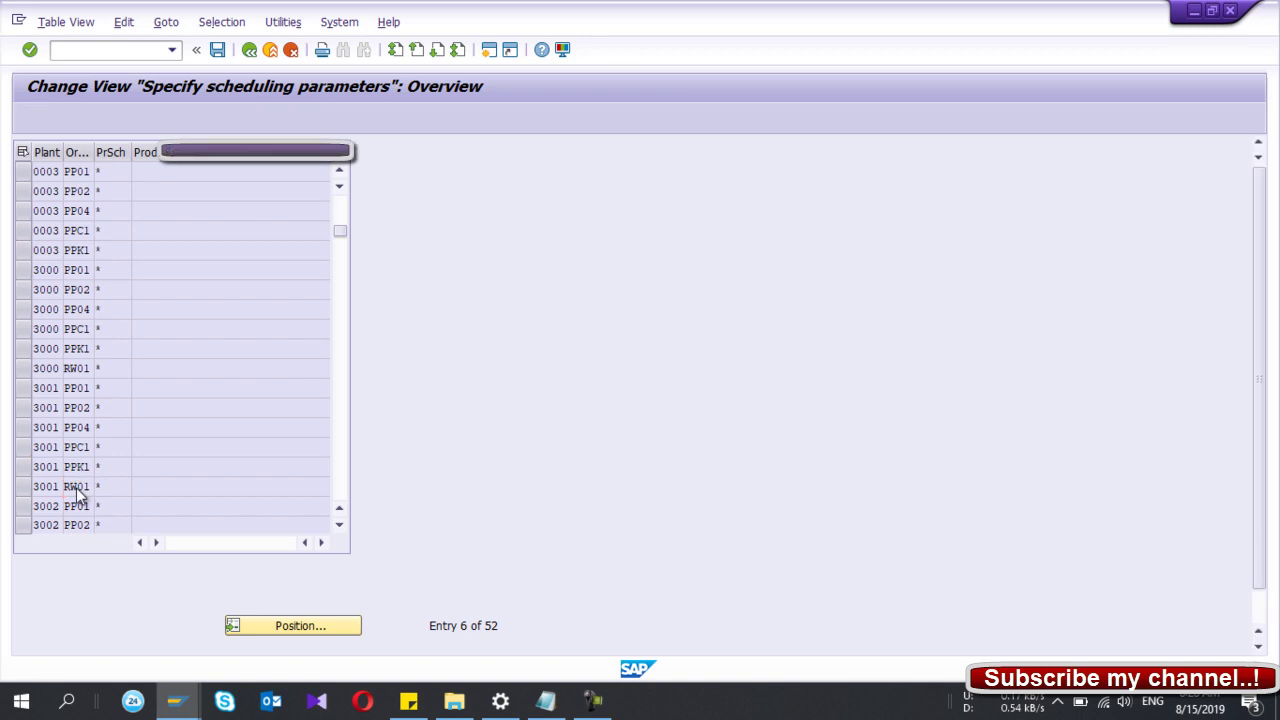
pyautogui.doubleClick(76, 487)
pyautogui.scroll(-1, 103, 420)
pyautogui.scroll(-1, 104, 420)
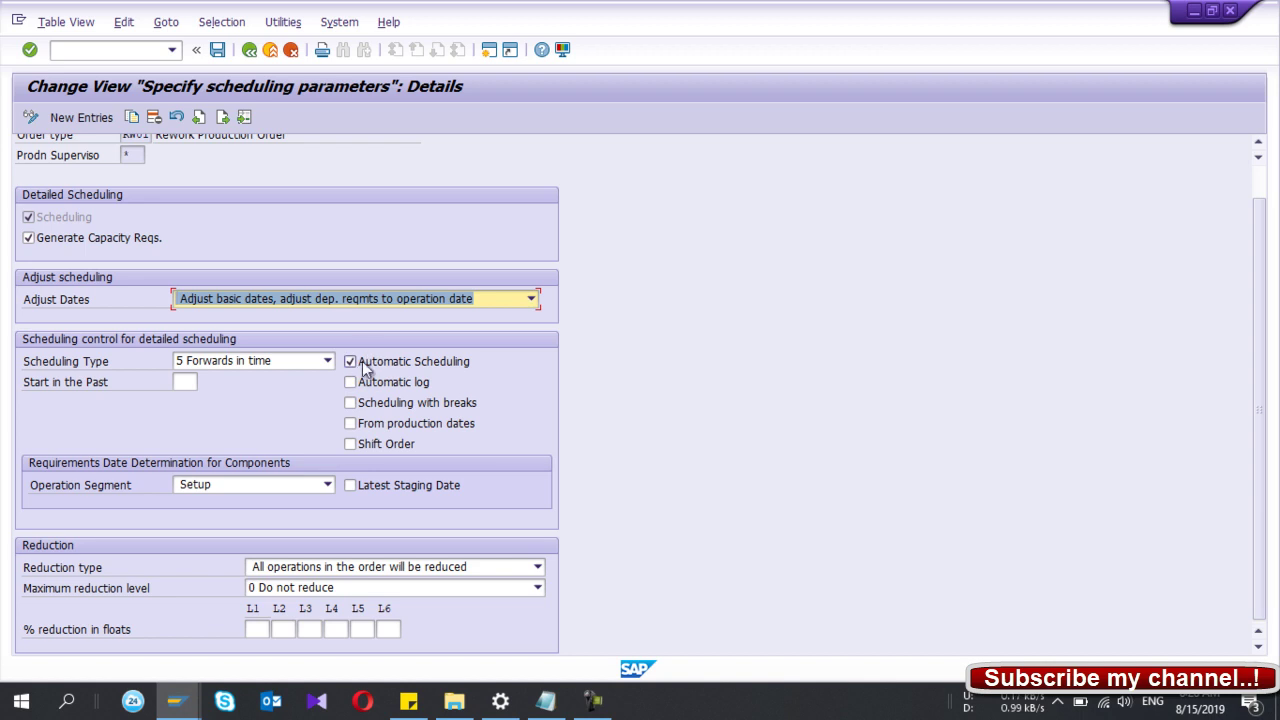
pyautogui.click(248, 50)
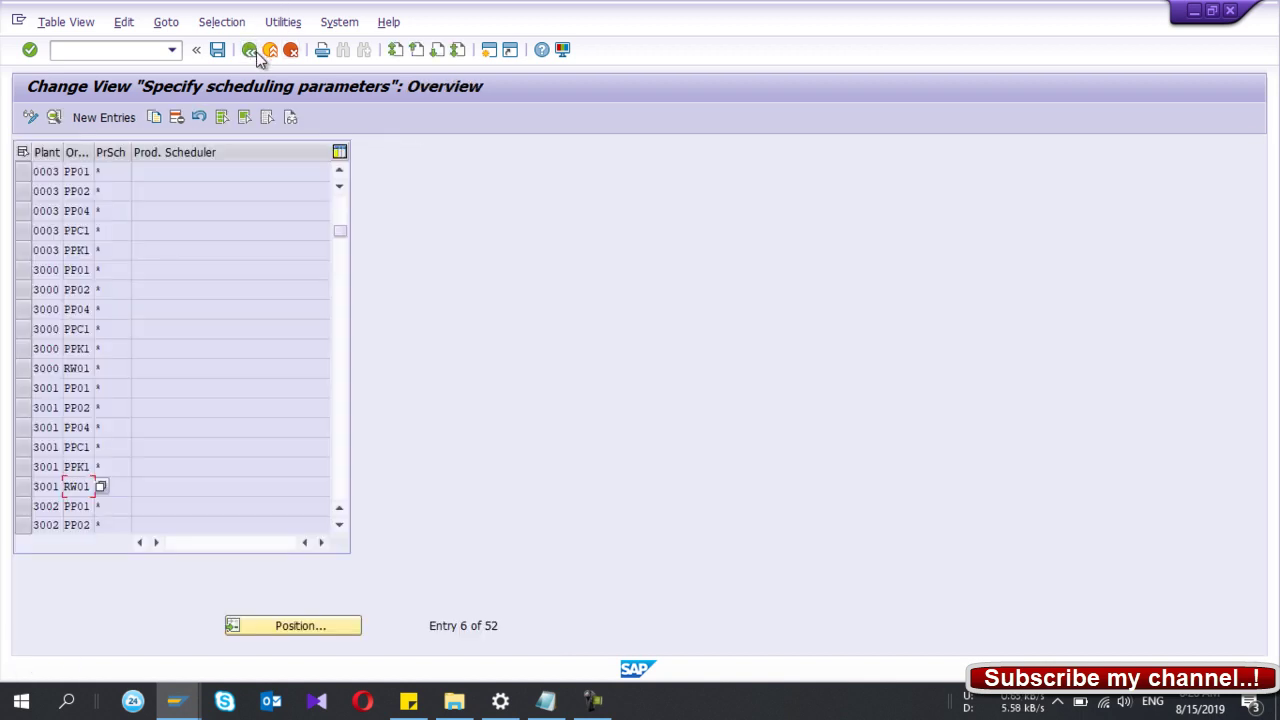
pyautogui.click(251, 51)
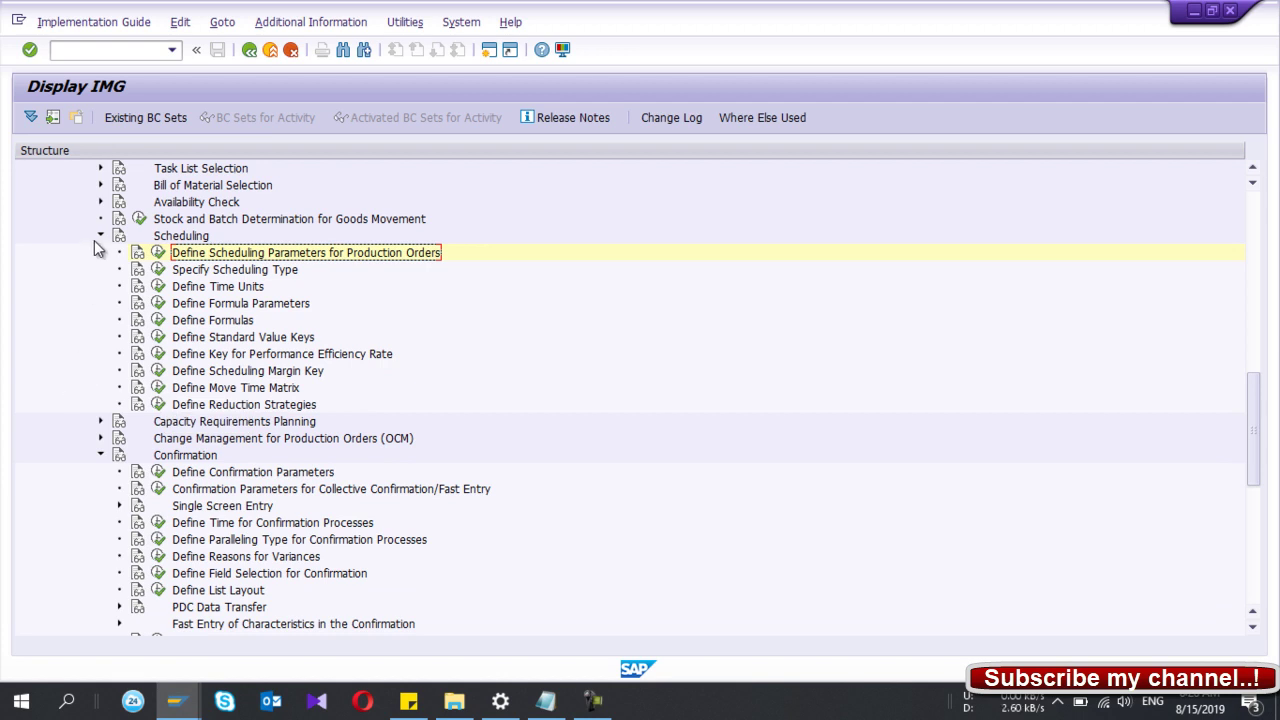
# - Collapse Scheduling and run Define Confirmation Parameters under the Confirmation node
pyautogui.click(101, 238)
pyautogui.scroll(2, 106, 286)
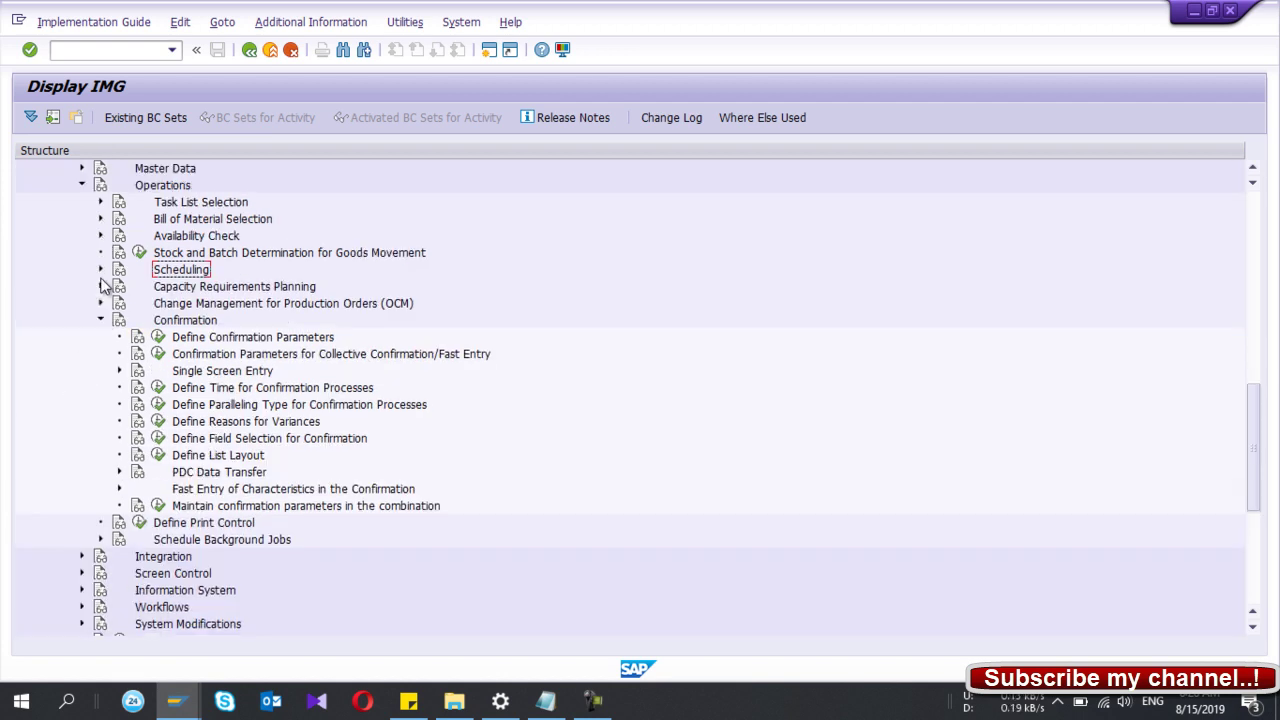
pyautogui.click(180, 388)
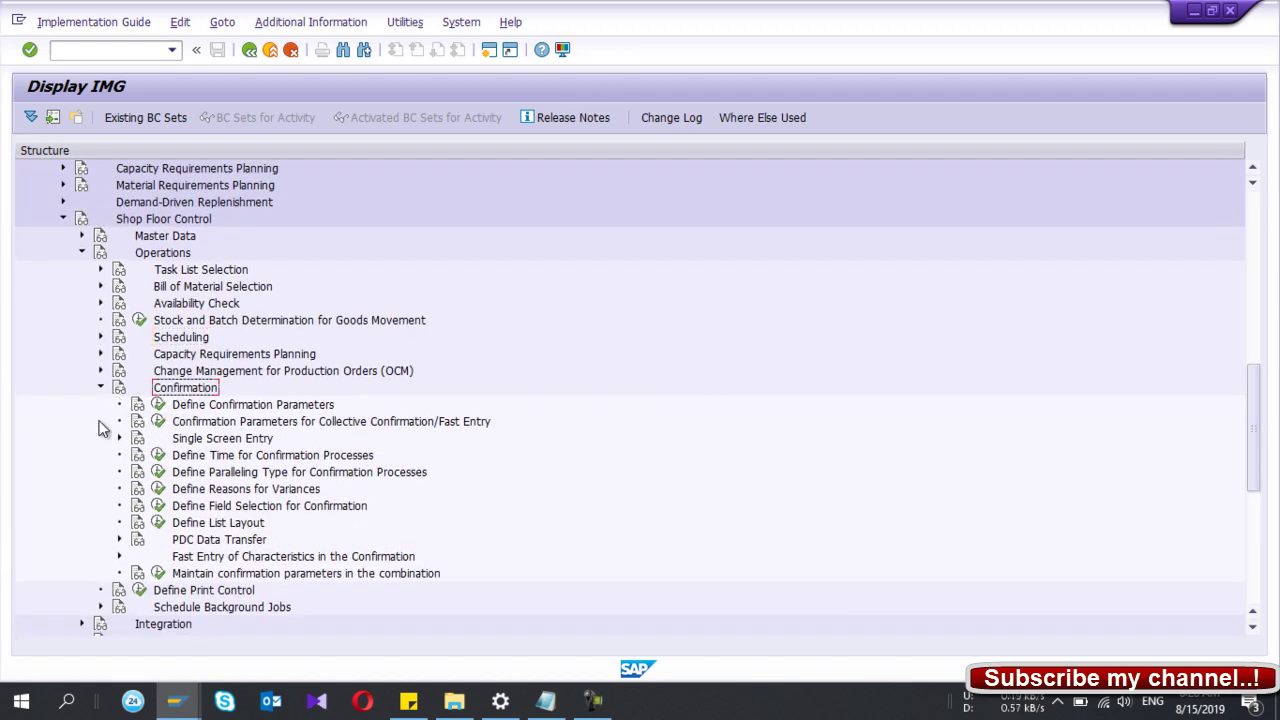
pyautogui.scroll(-2, 96, 433)
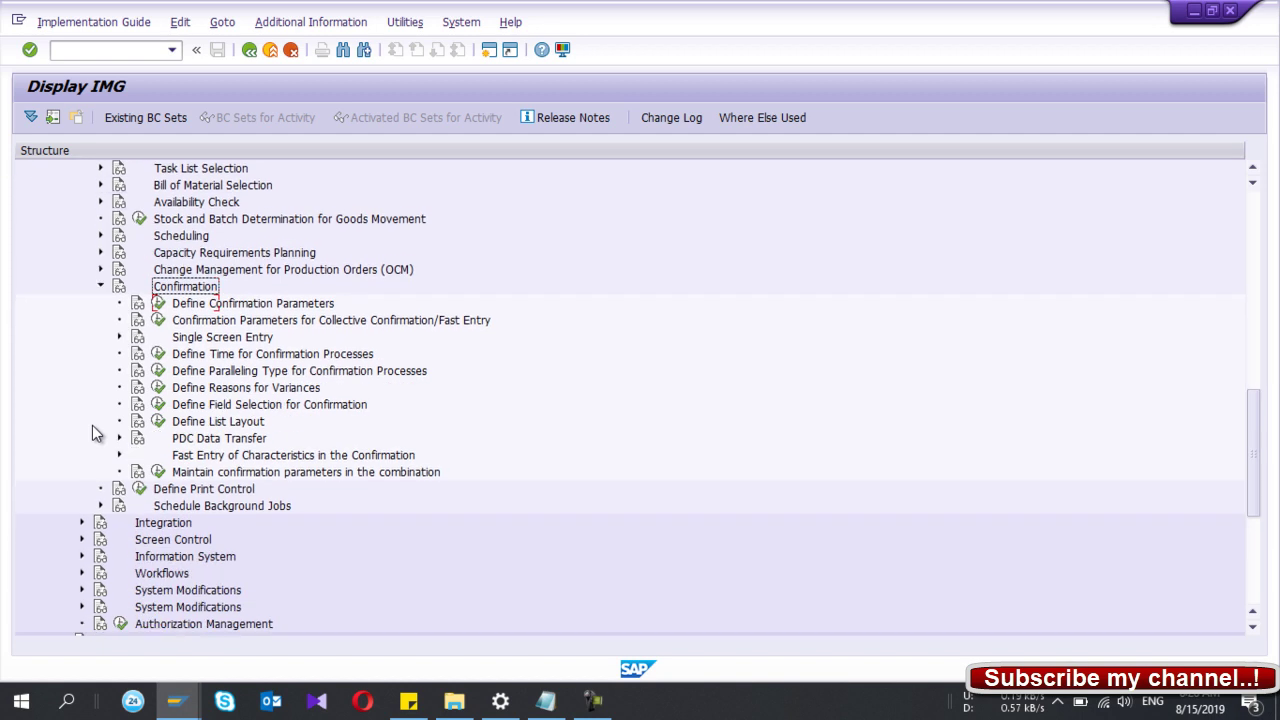
pyautogui.click(139, 303)
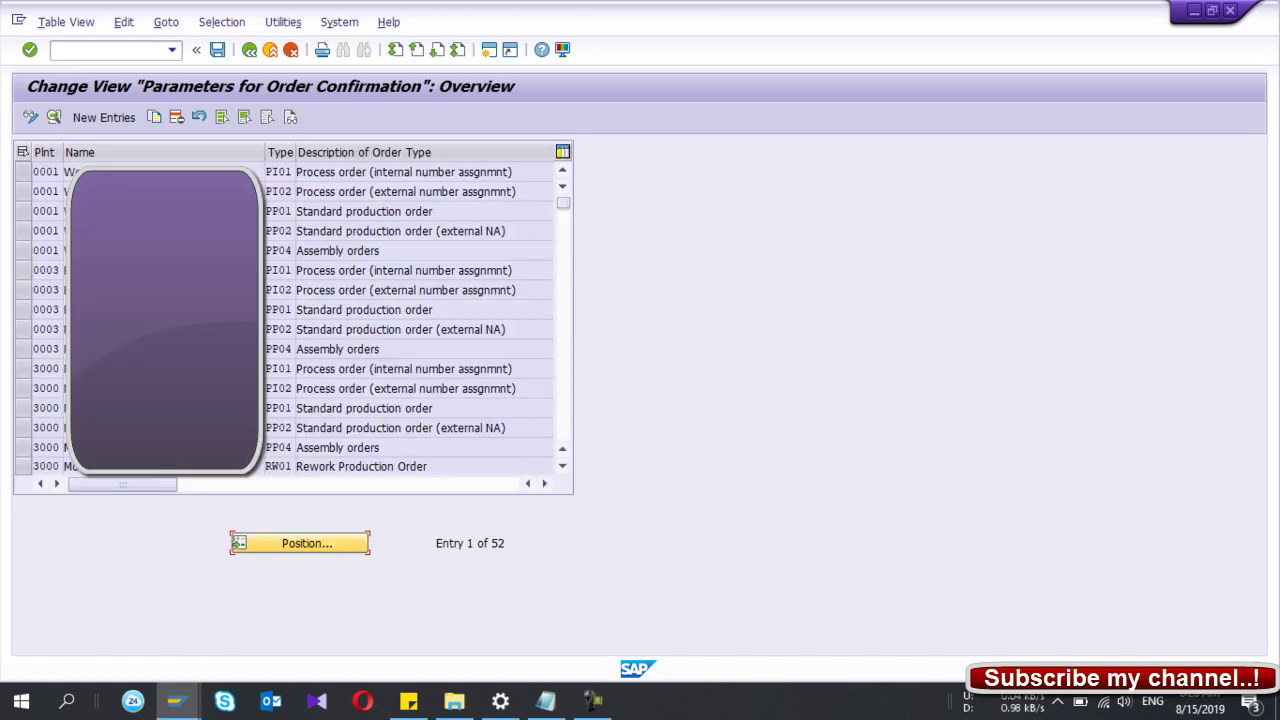
# - Open the confirmation details of the plant 3001 RW01 Rework Production Order row
pyautogui.scroll(-4, 290, 320)
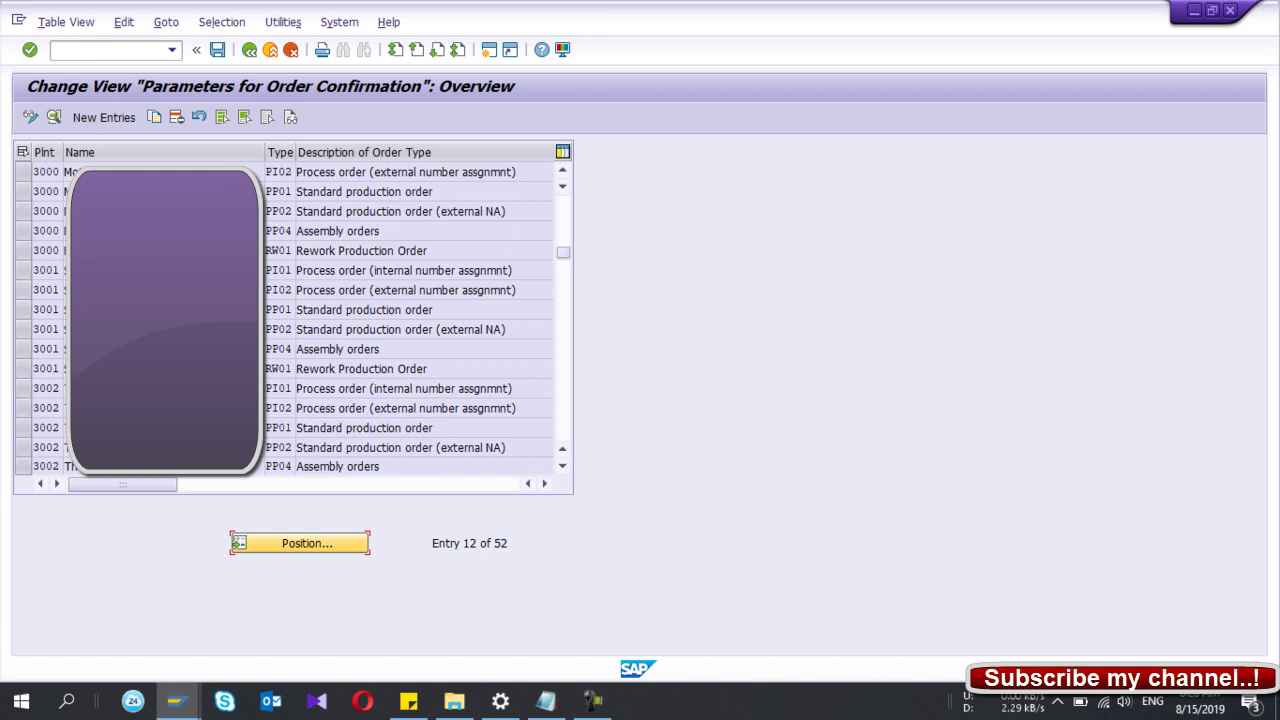
pyautogui.doubleClick(90, 376)
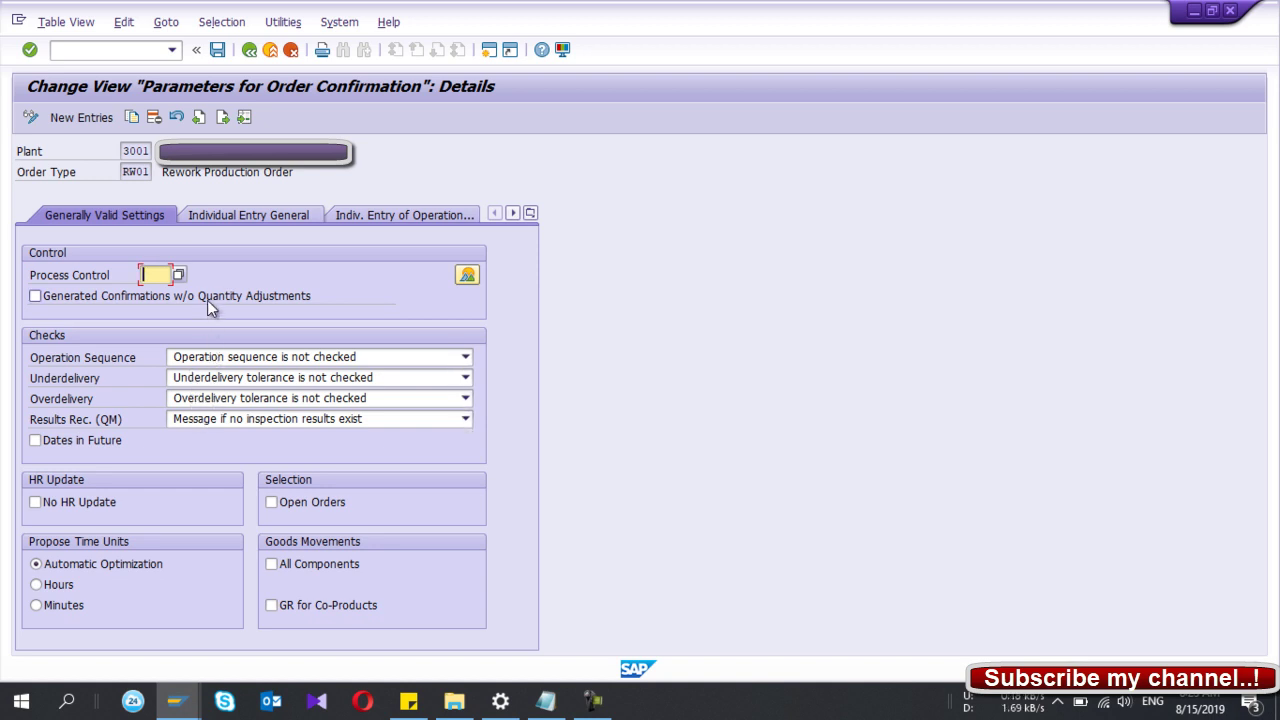
# - Enable Display Confirmed Quantities in RW01's operation individual-entry confirmation settings, then back out to the IMG
pyautogui.click(237, 222)
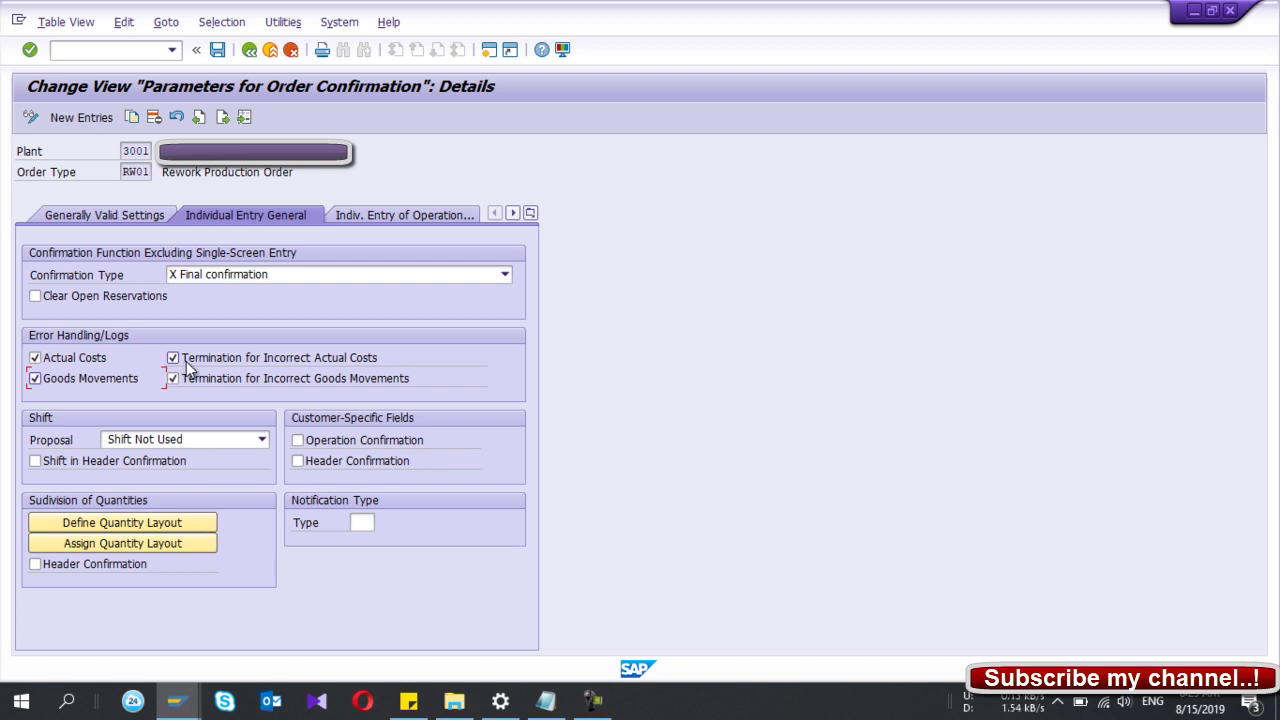
pyautogui.click(361, 215)
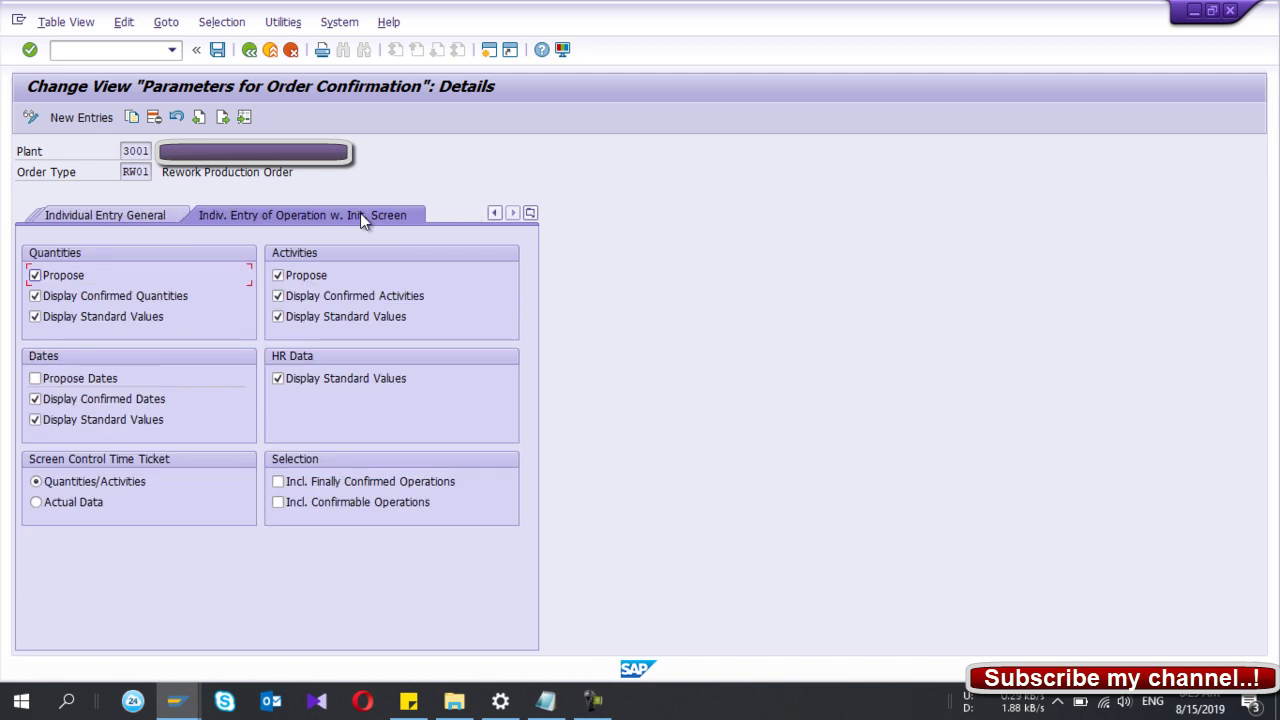
pyautogui.click(36, 296)
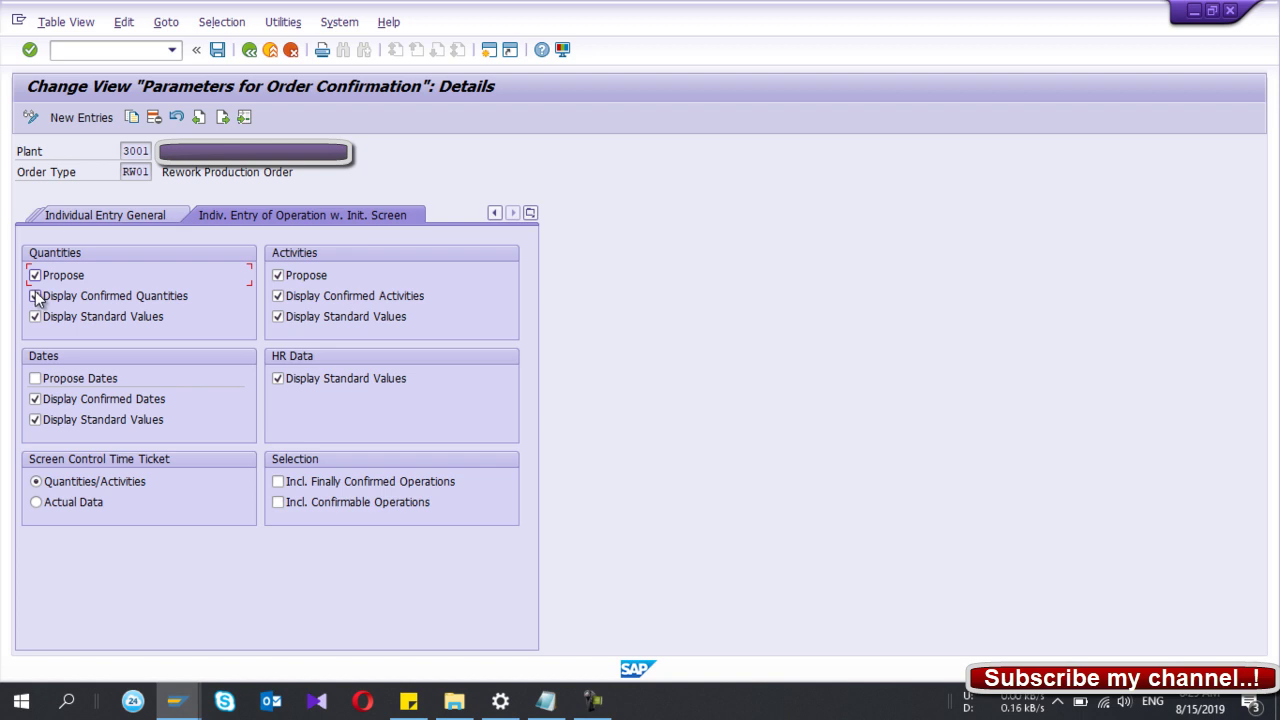
pyautogui.click(250, 52)
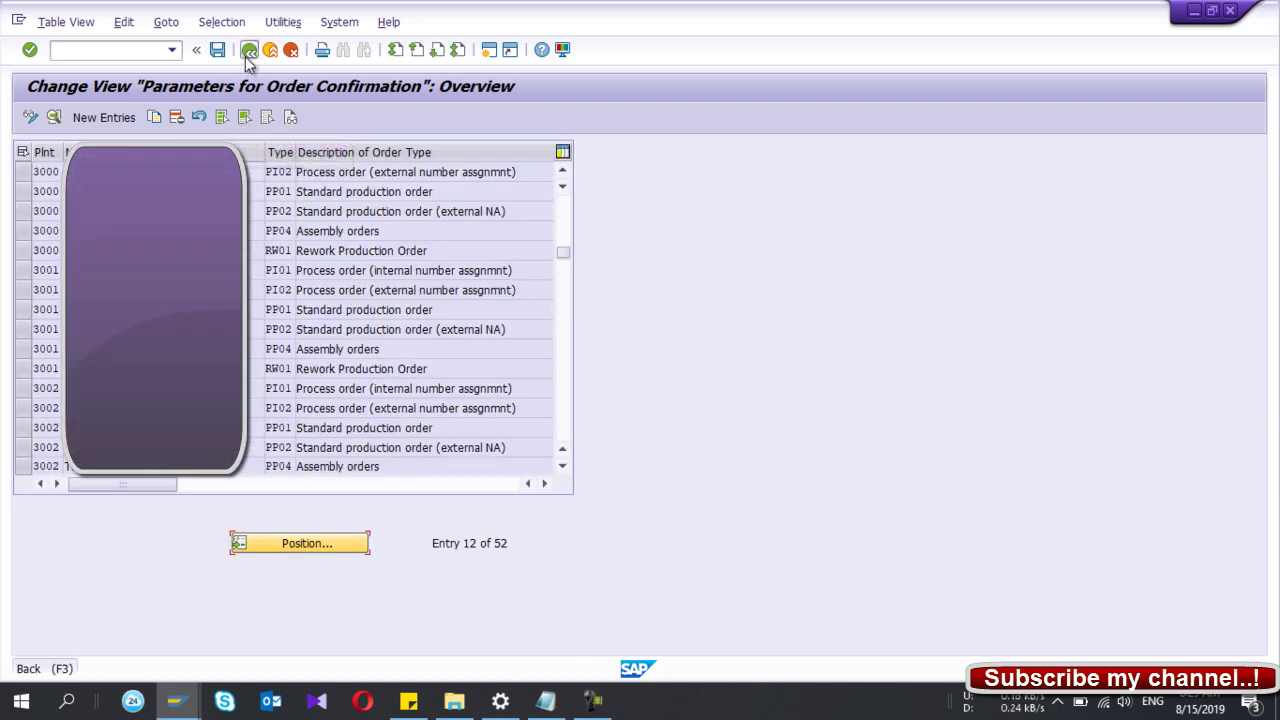
pyautogui.click(248, 52)
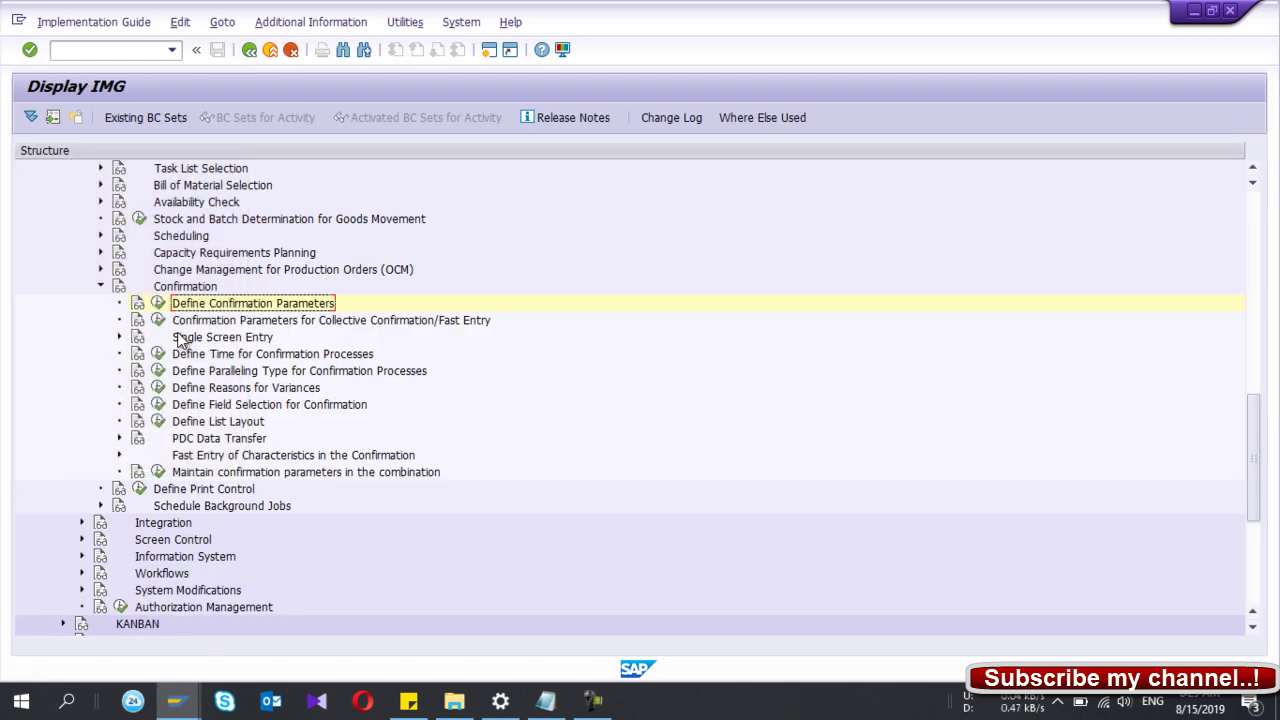
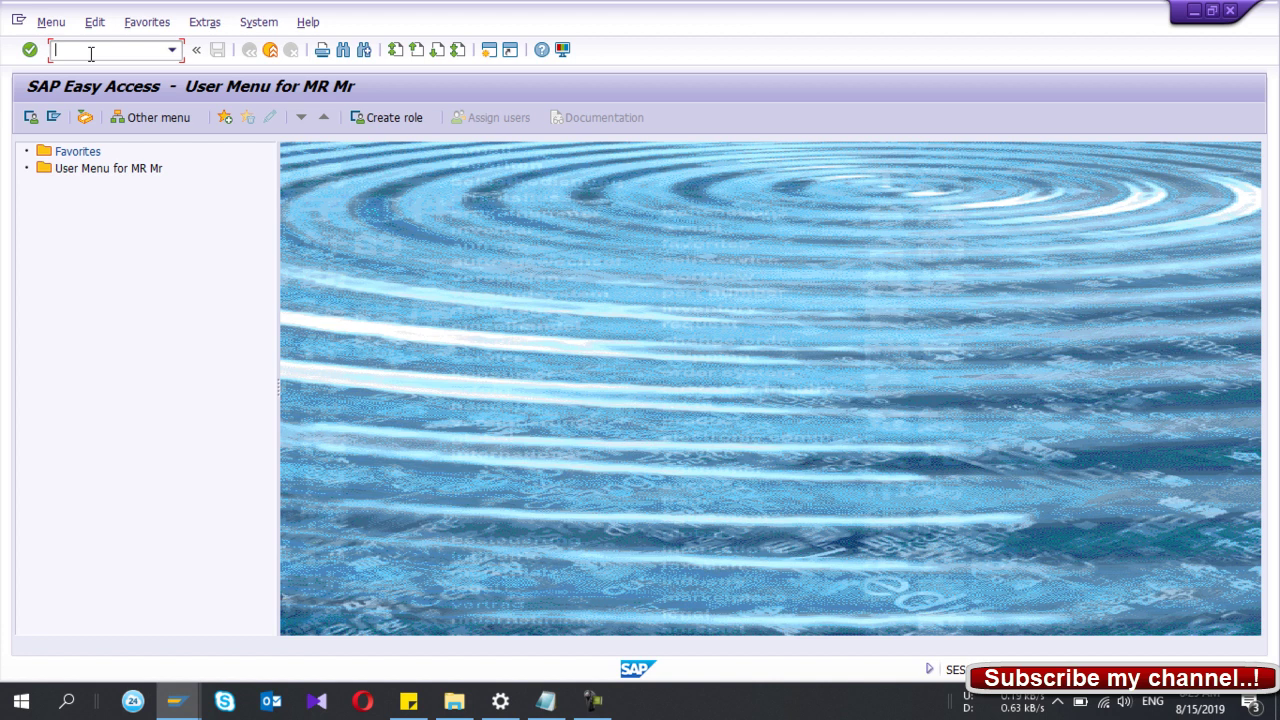
# - Launch CO07 and enter plant 3001 with sales order 9
pyautogui.write('7')
pyautogui.press('Return')
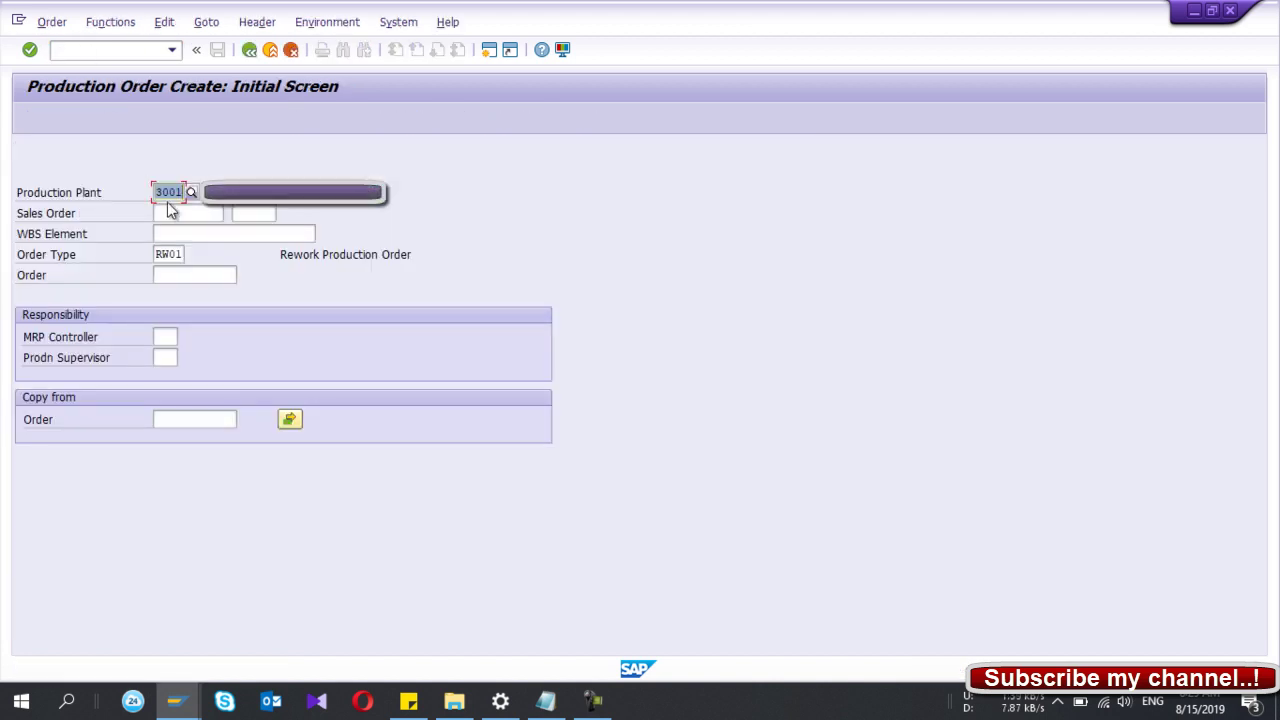
pyautogui.click(169, 189)
pyautogui.press('Tab')
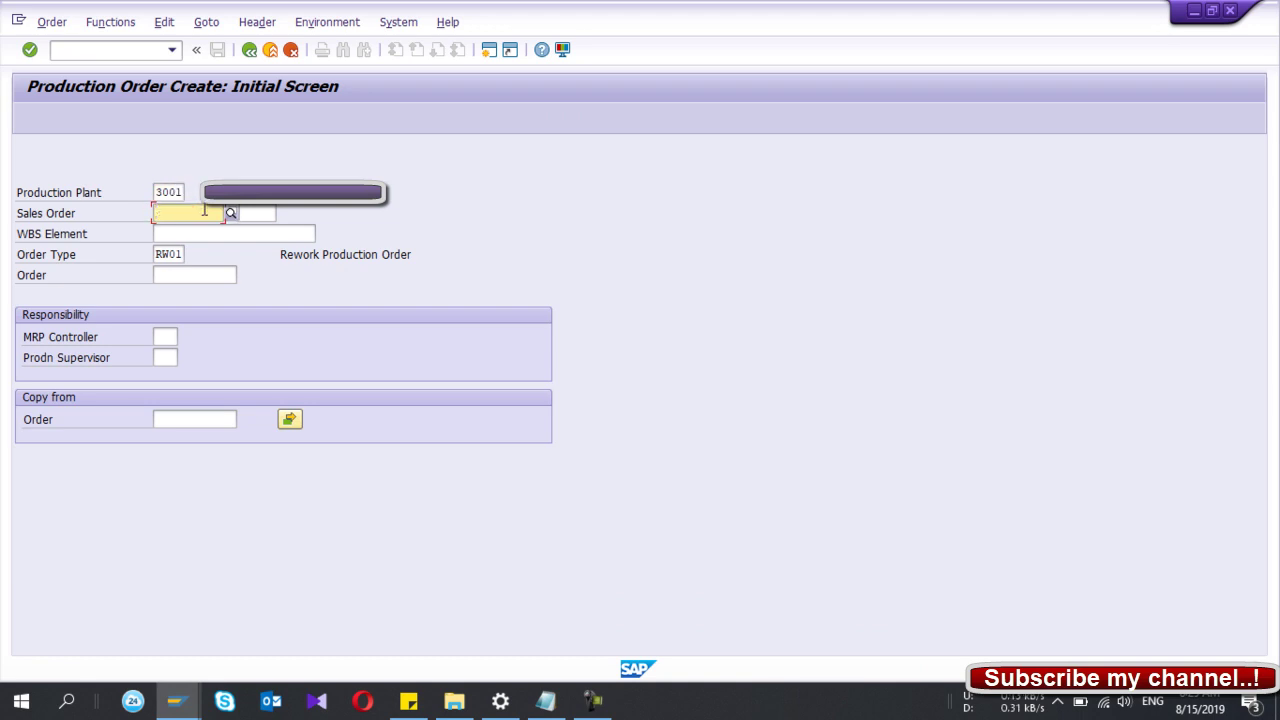
pyautogui.write('9')
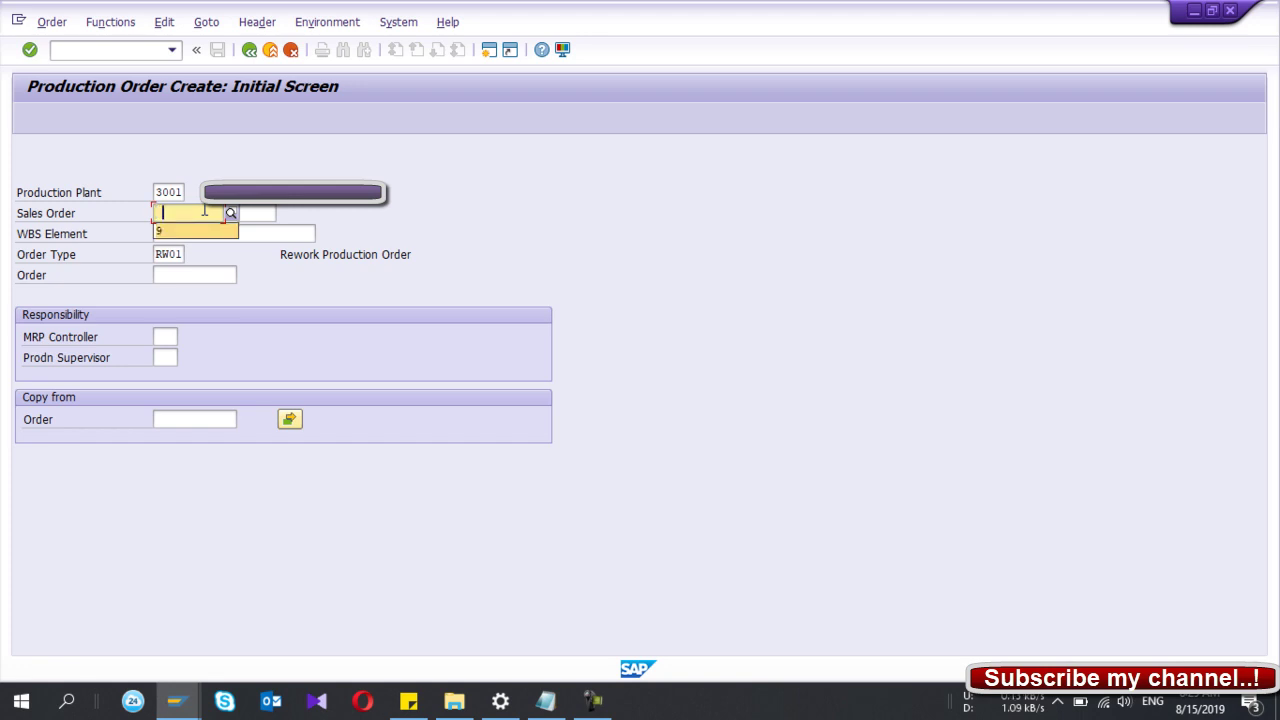
pyautogui.press('Tab')
# - Set sales order item 10, keep order type RW01, and confirm to reach the header
pyautogui.write('0')
pyautogui.press('Down')
pyautogui.press('Return')
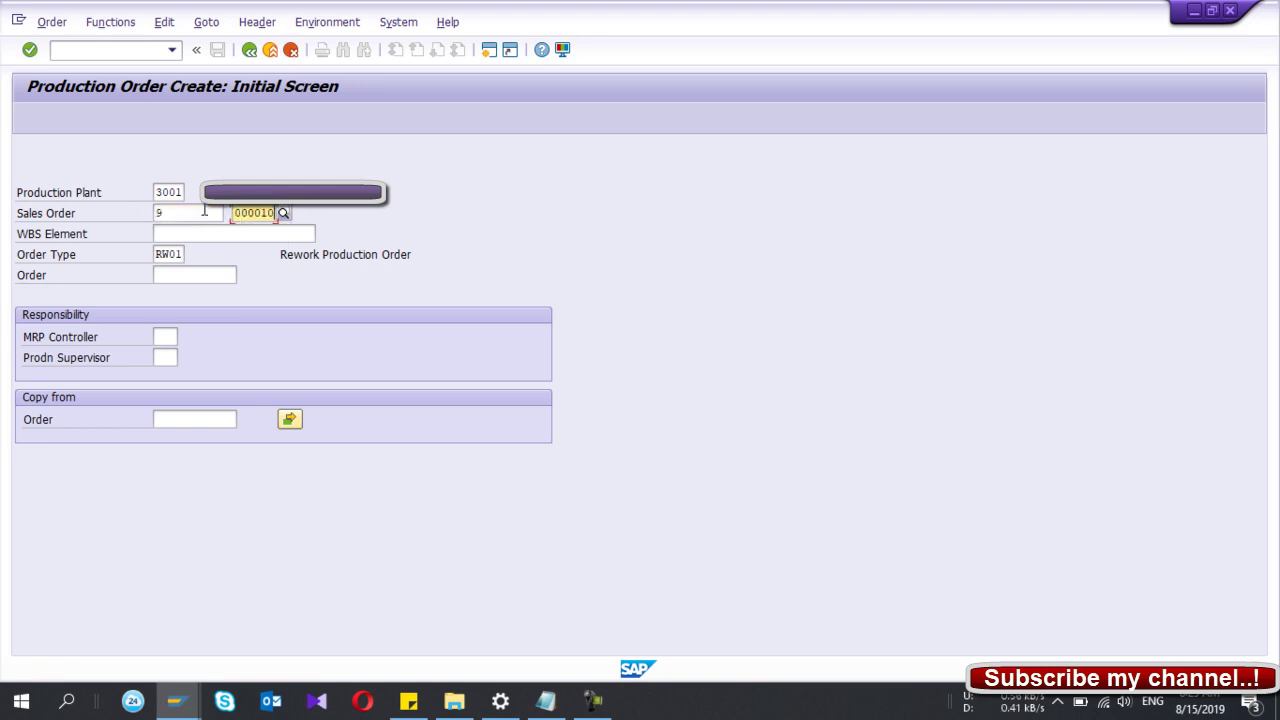
pyautogui.doubleClick(259, 216)
pyautogui.write('10')
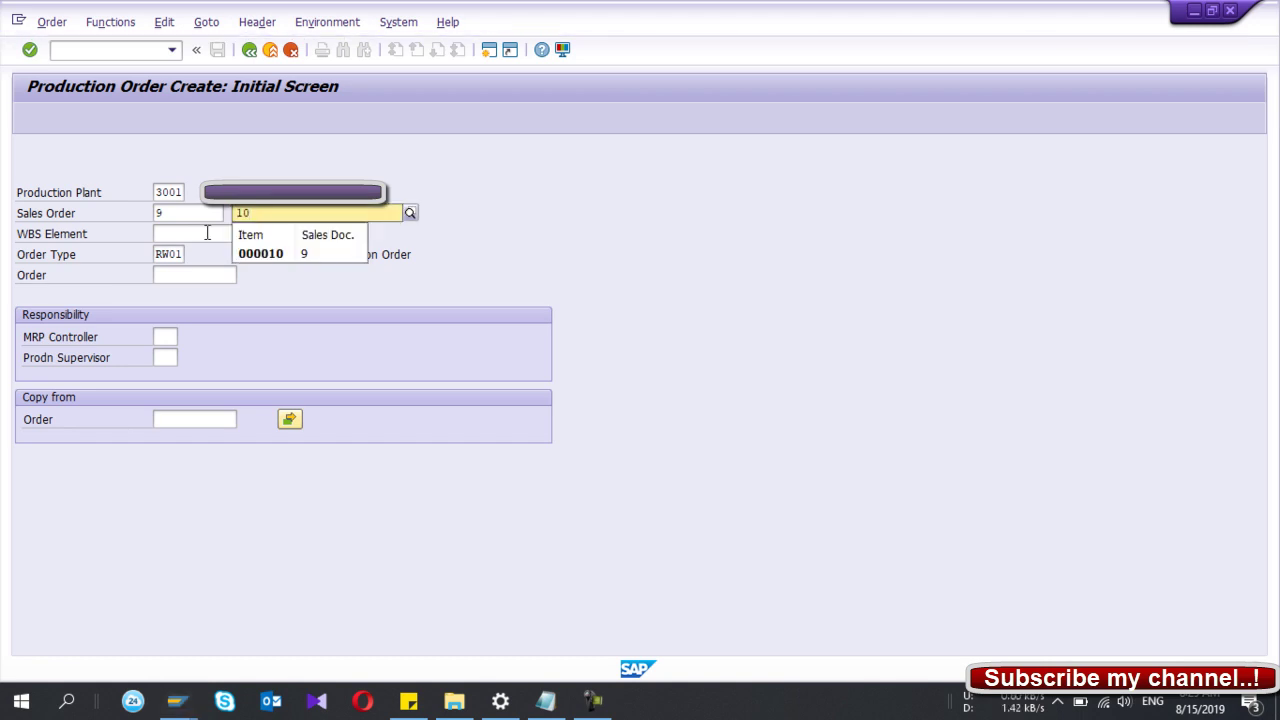
pyautogui.click(182, 231)
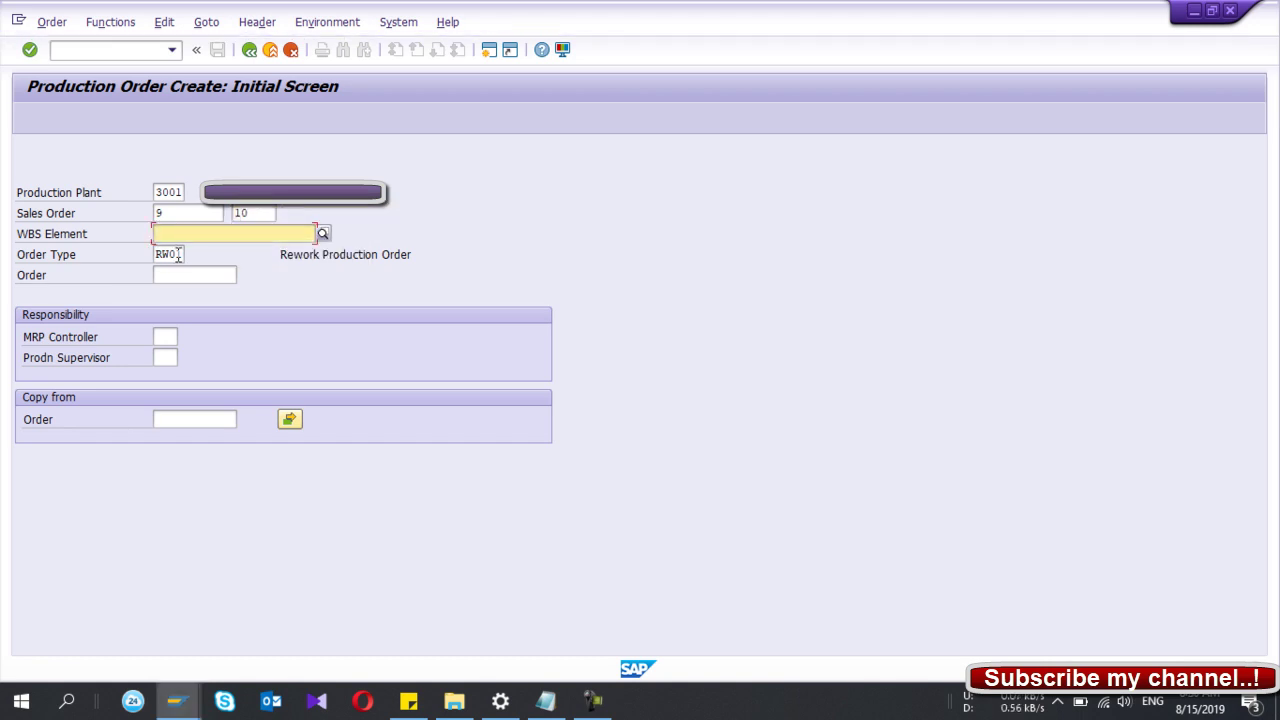
pyautogui.click(178, 256)
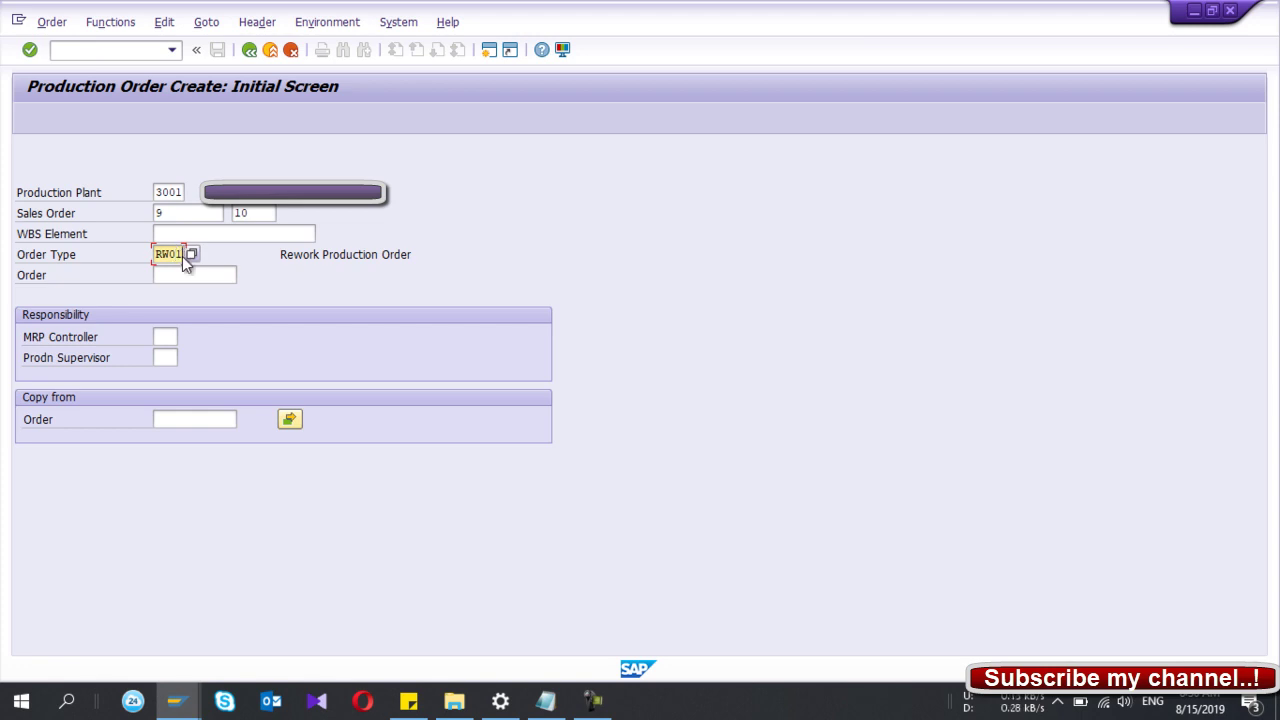
pyautogui.press('Return')
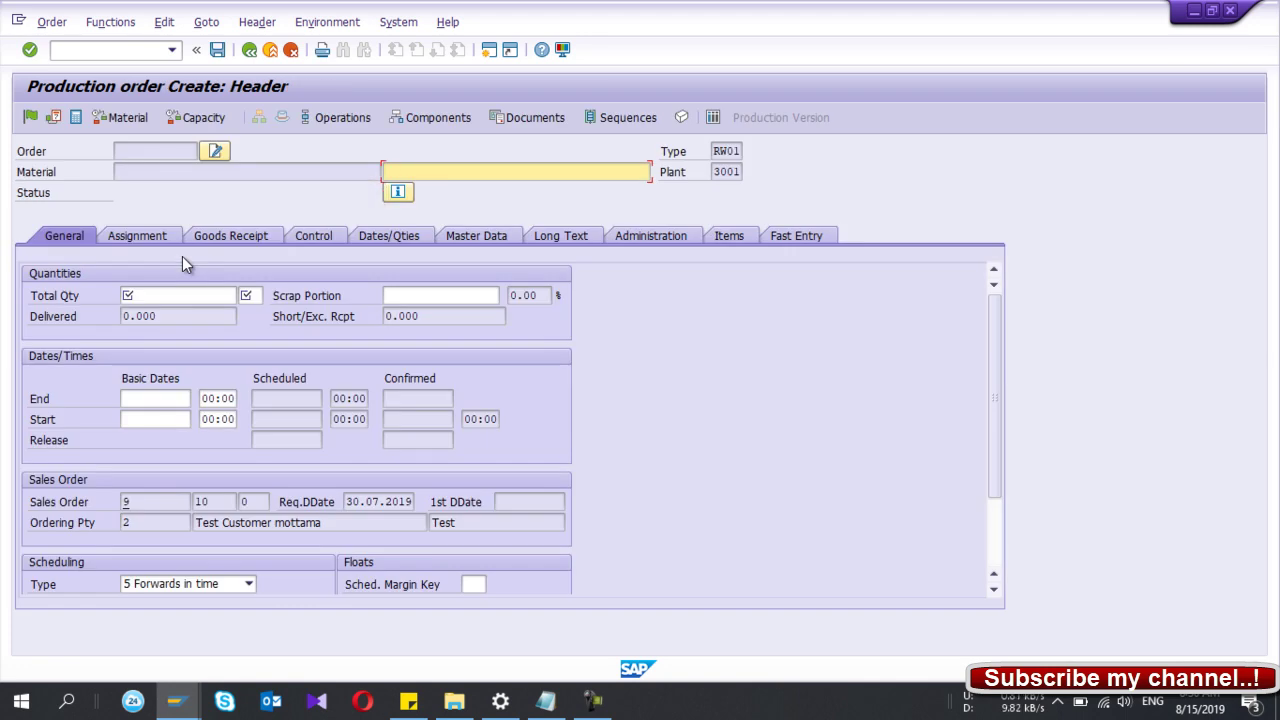
# - Enter the material description 'Rework for out of quality'
pyautogui.click(133, 170)
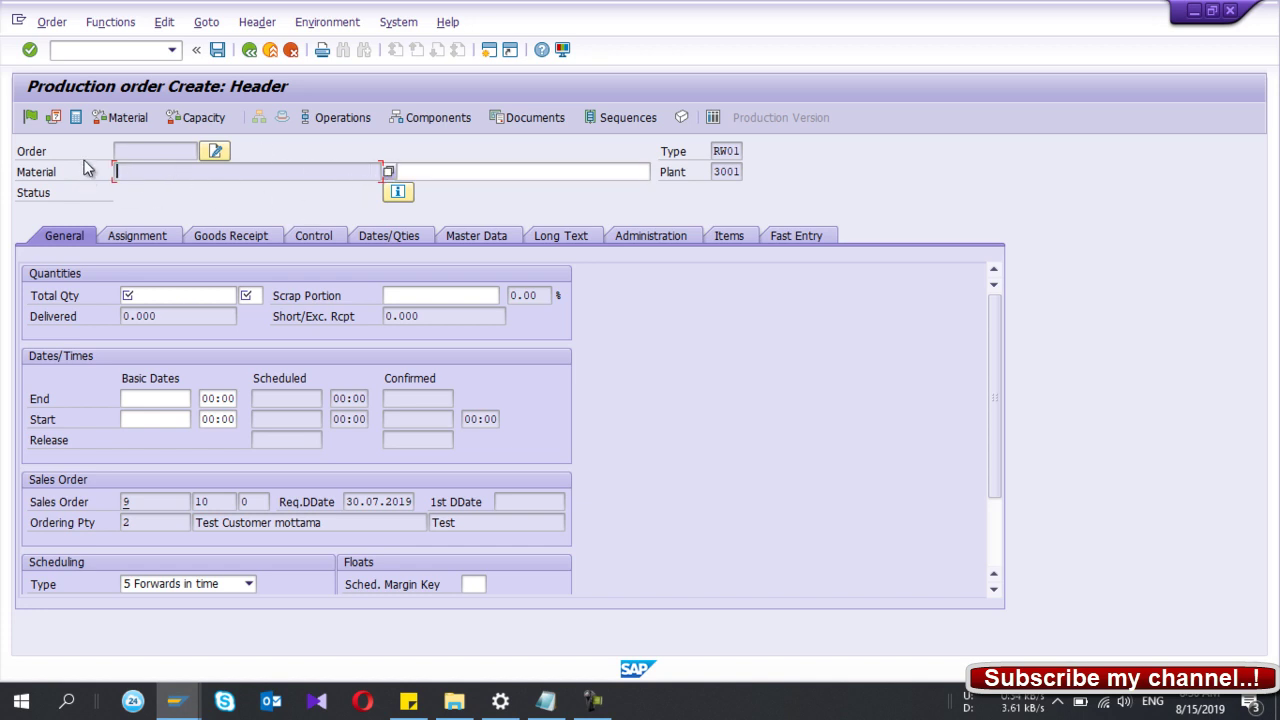
pyautogui.click(435, 178)
pyautogui.write('Rework')
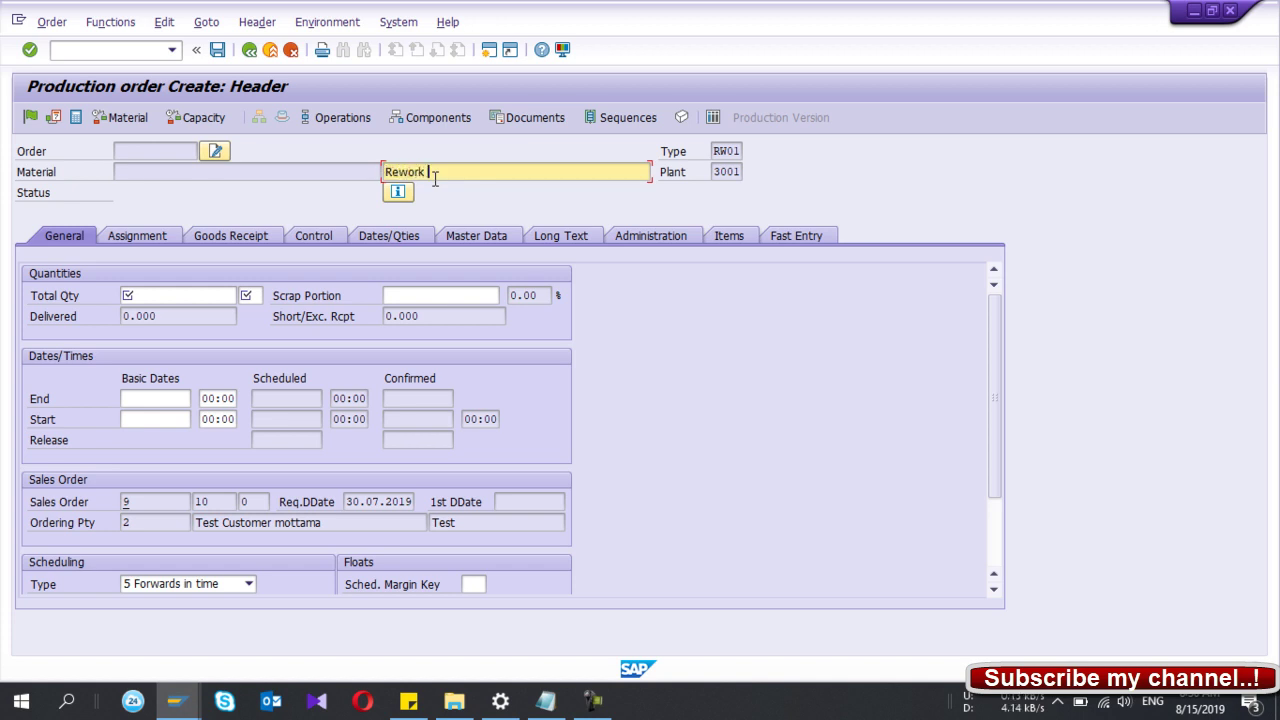
pyautogui.write(' for out of quality')
# - Set total quantity 100 M and basic start date 15.08.2019, then confirm
pyautogui.click(202, 293)
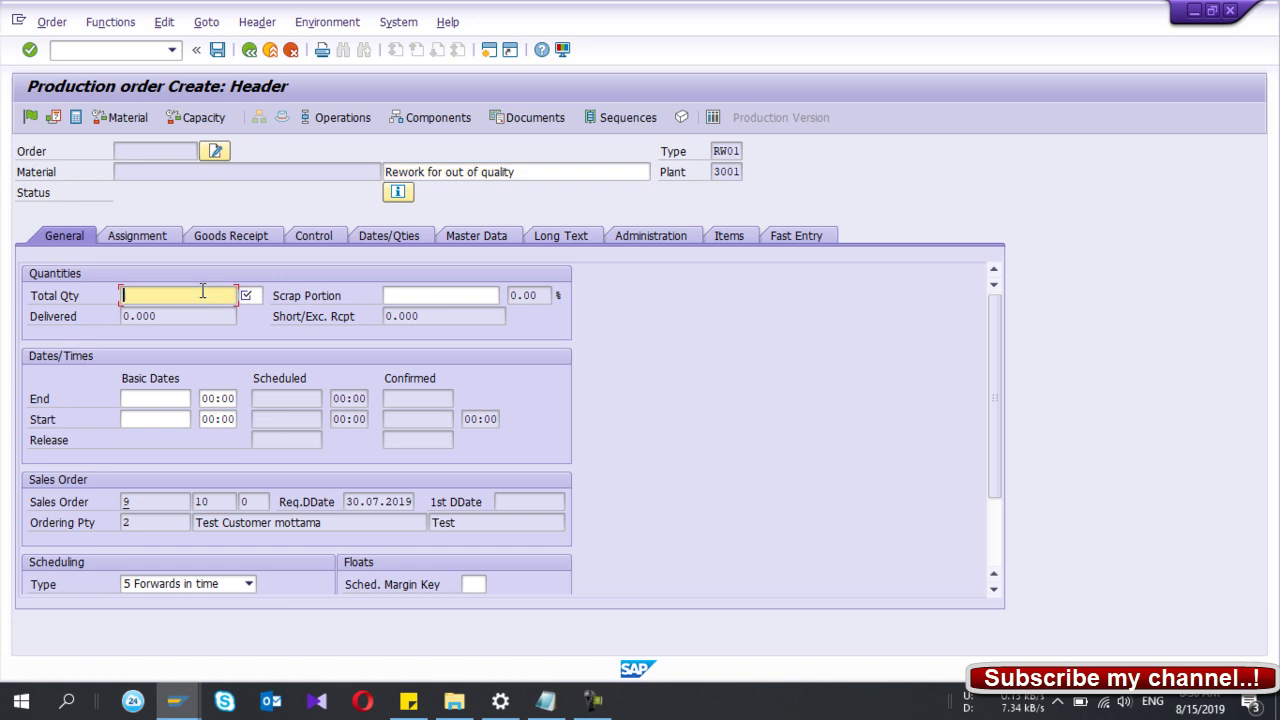
pyautogui.write('100')
pyautogui.press('Tab')
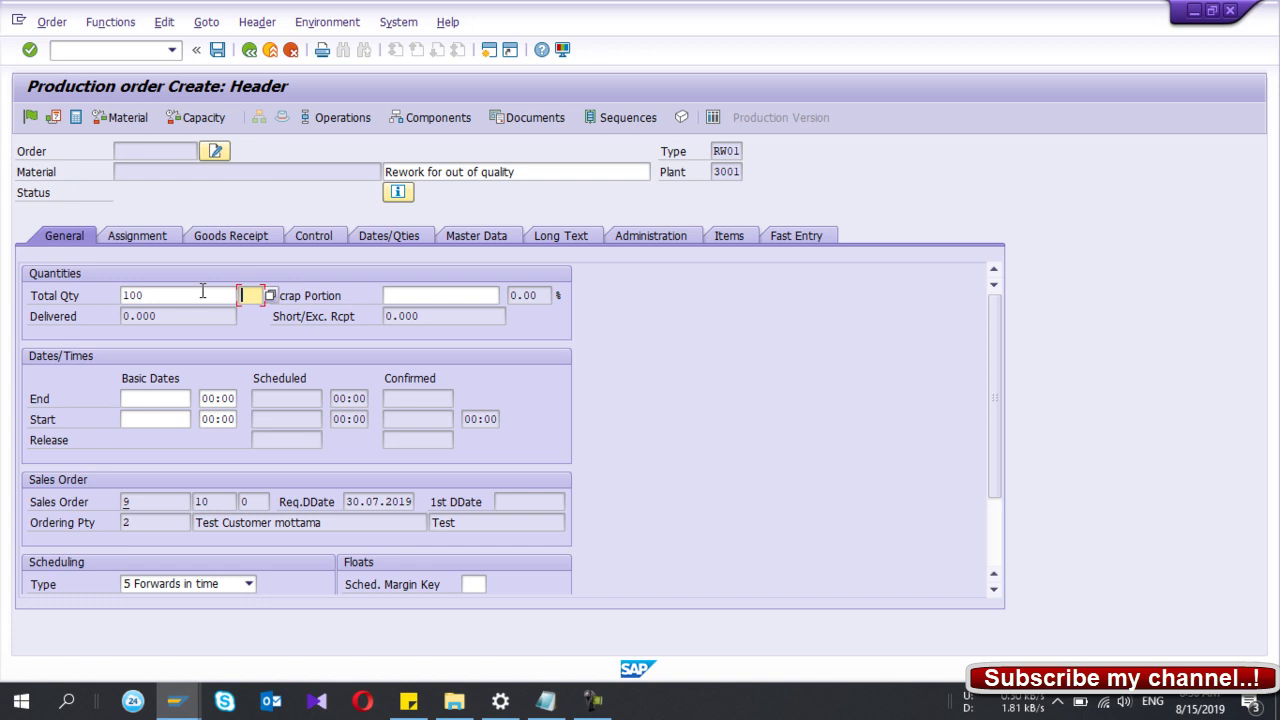
pyautogui.write('M')
pyautogui.click(176, 421)
pyautogui.click(188, 422)
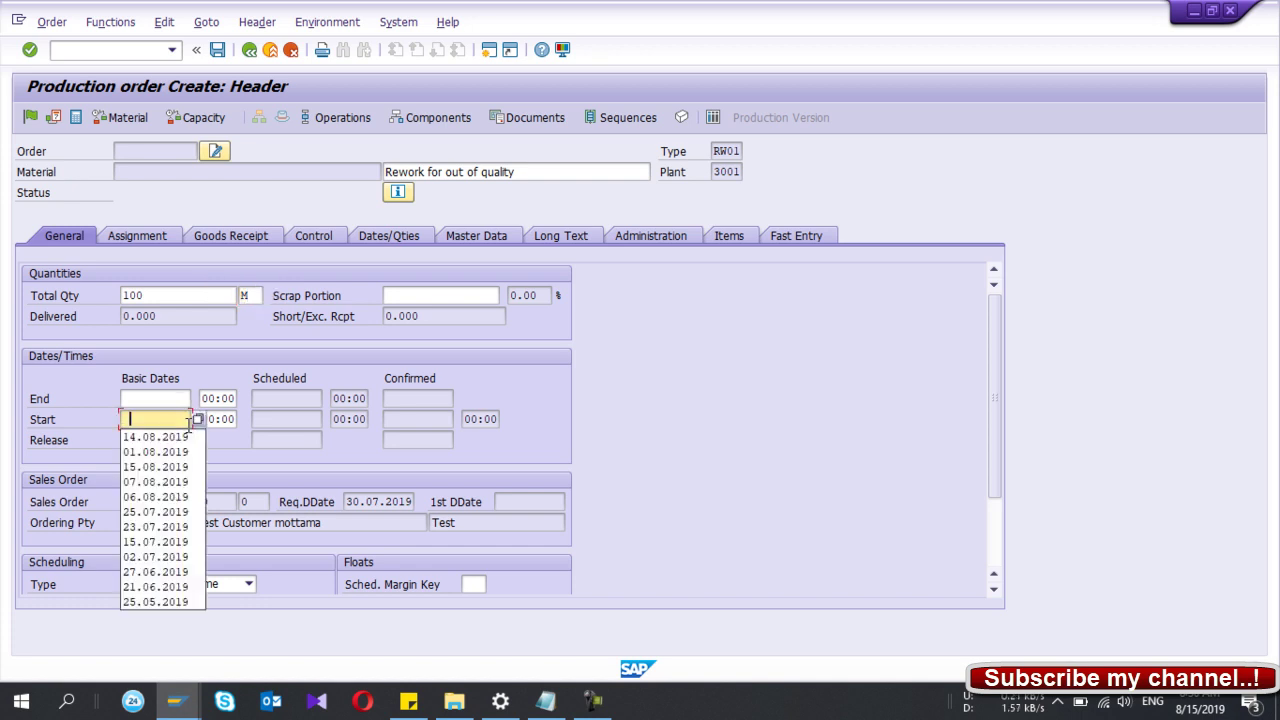
pyautogui.click(155, 437)
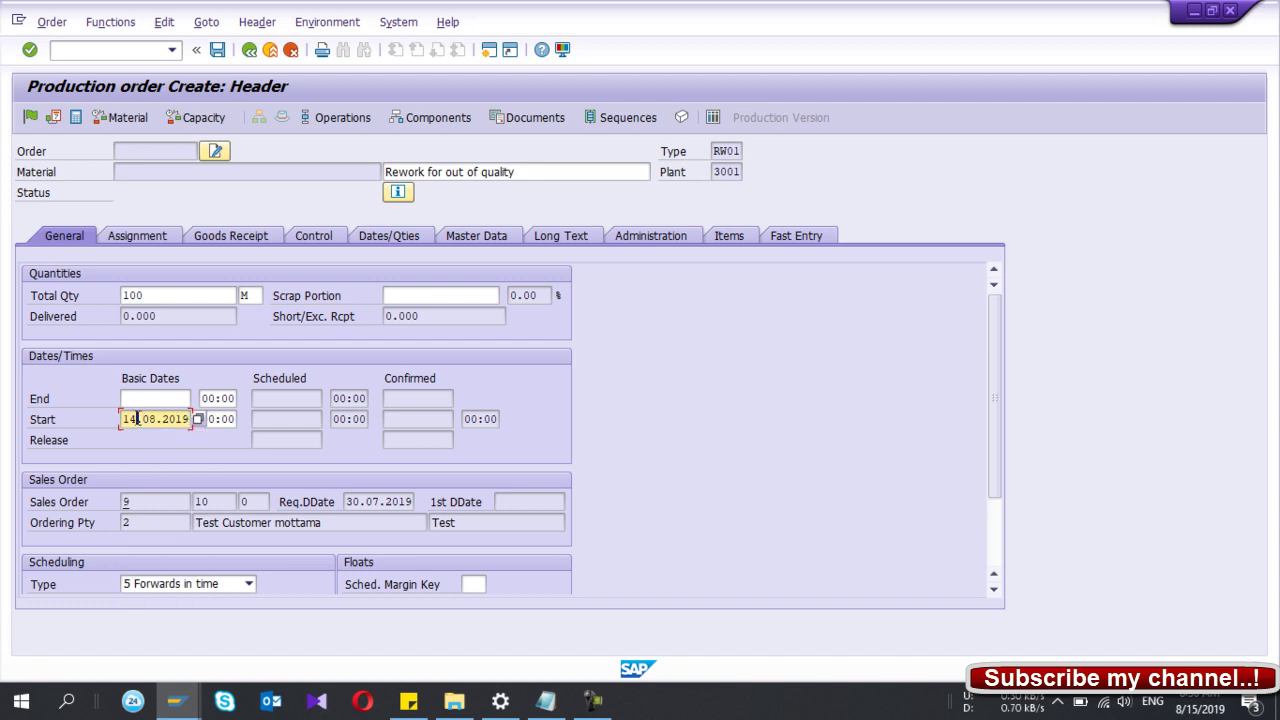
pyautogui.press('BackSpace')
pyautogui.write('5')
pyautogui.press('Return')
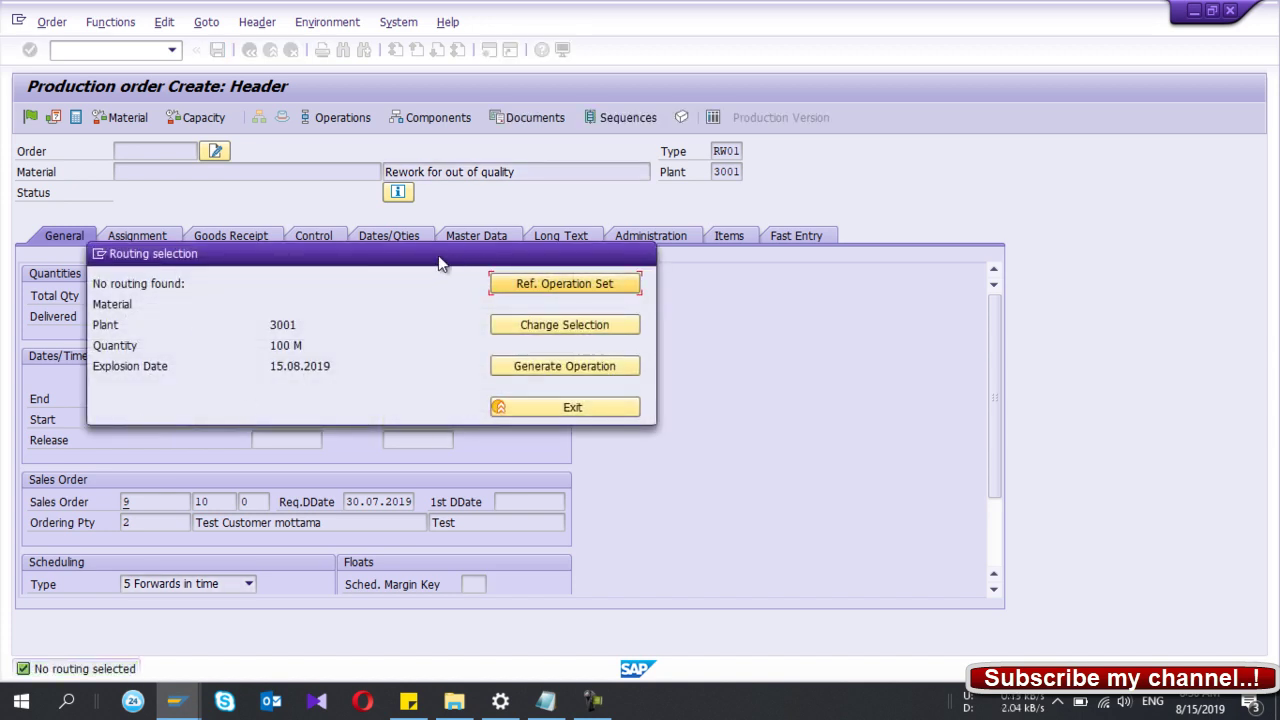
# - Generate a default operation from Routing selection, acknowledge the warning, and view the Operation Overview
pyautogui.moveTo(438, 255); pyautogui.dragTo(555, 249)
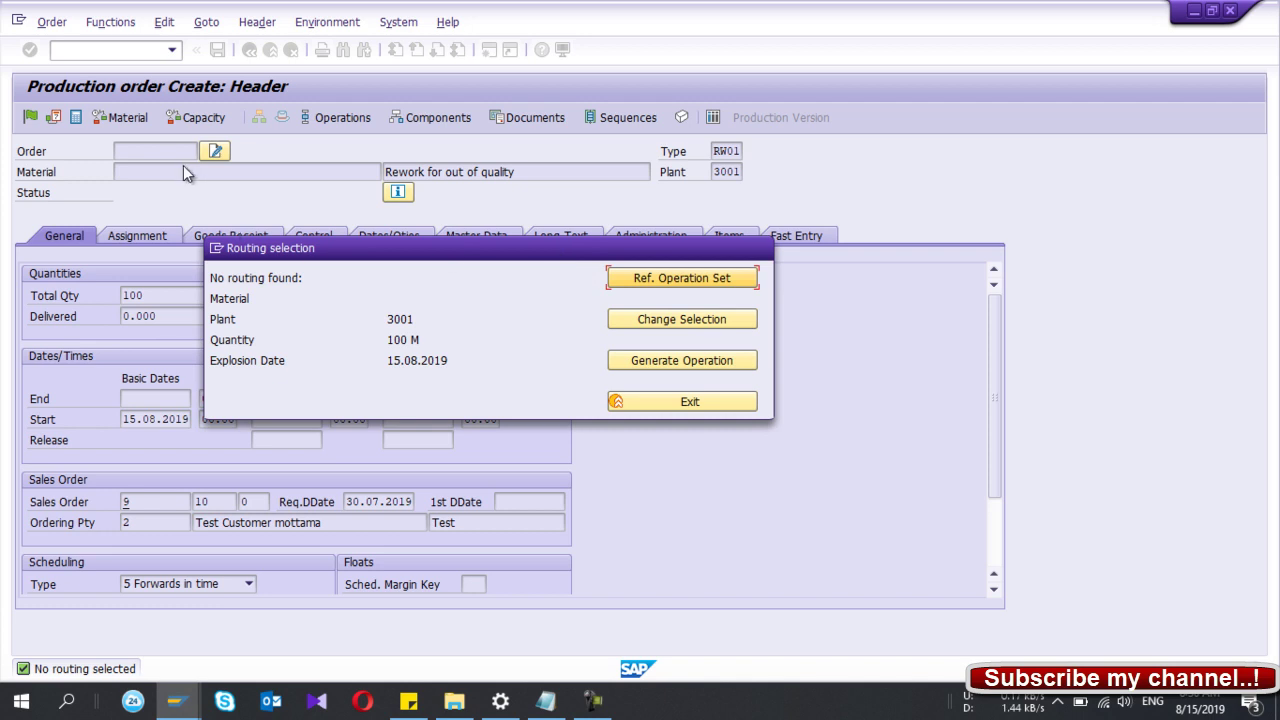
pyautogui.click(665, 362)
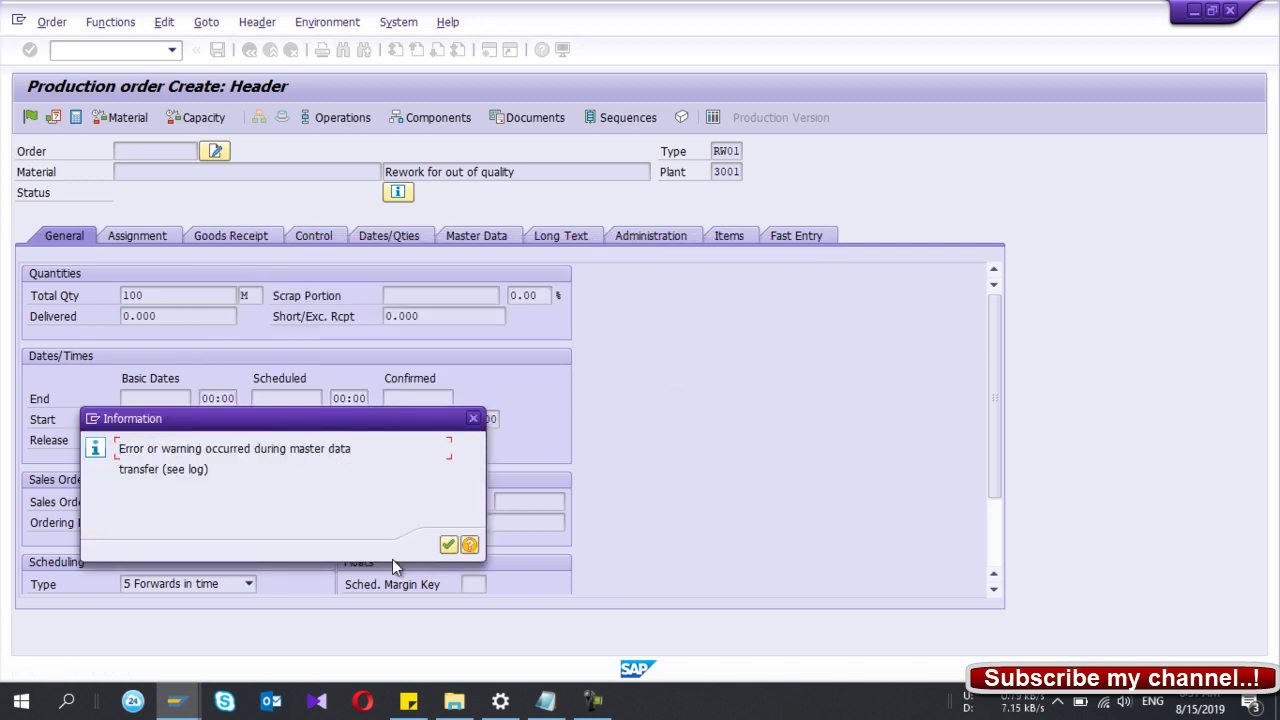
pyautogui.click(448, 544)
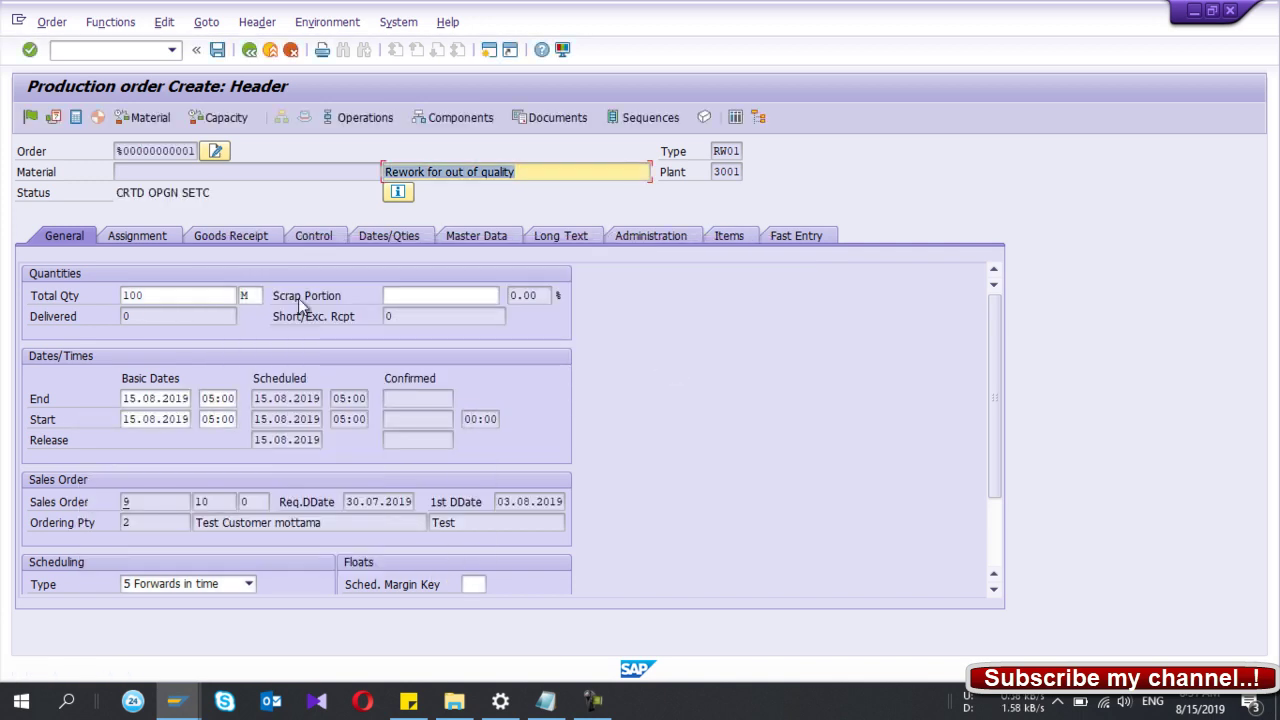
pyautogui.click(366, 117)
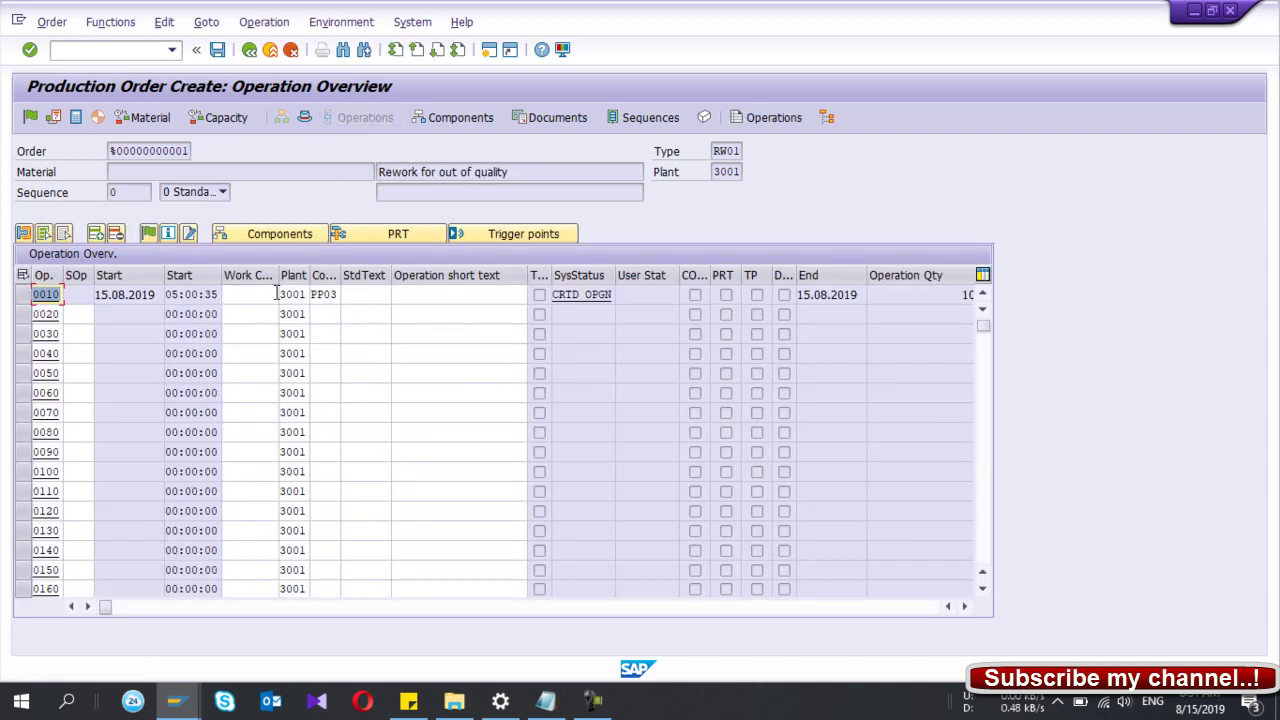
# - Assign work center MOTC2.1 to operation 0010 and open its details
pyautogui.click(264, 295)
pyautogui.press('Down')
pyautogui.press('Return')
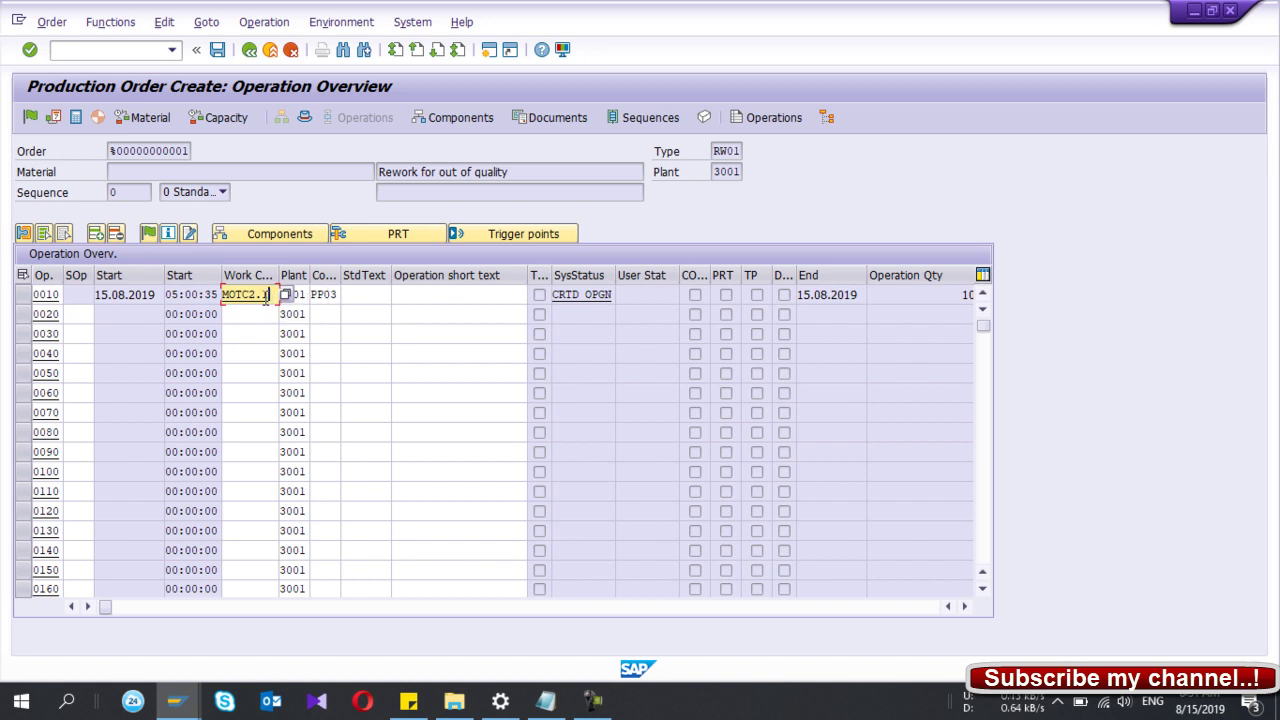
pyautogui.click(329, 297)
pyautogui.doubleClick(329, 297)
# - Enter standard values setup 1, machine 3, labor 1, then go to the Component Overview
pyautogui.write('1')
pyautogui.press('Tab')
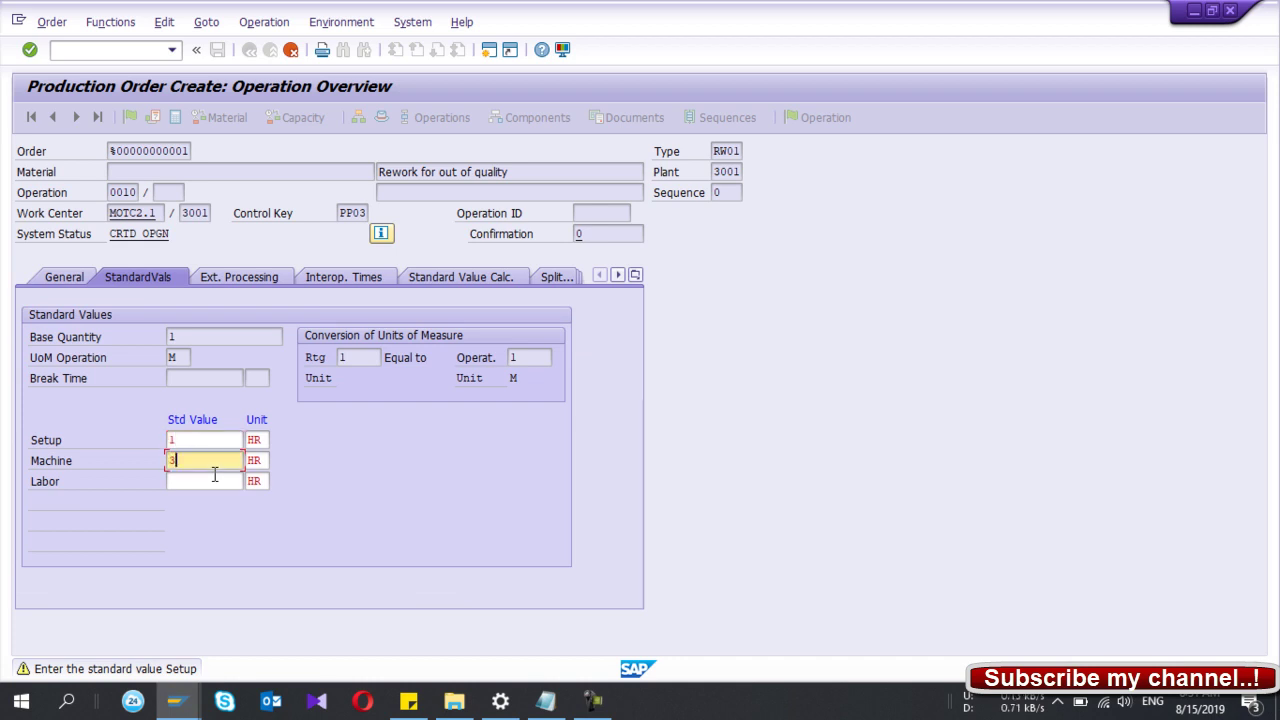
pyautogui.write('3')
pyautogui.press('Tab')
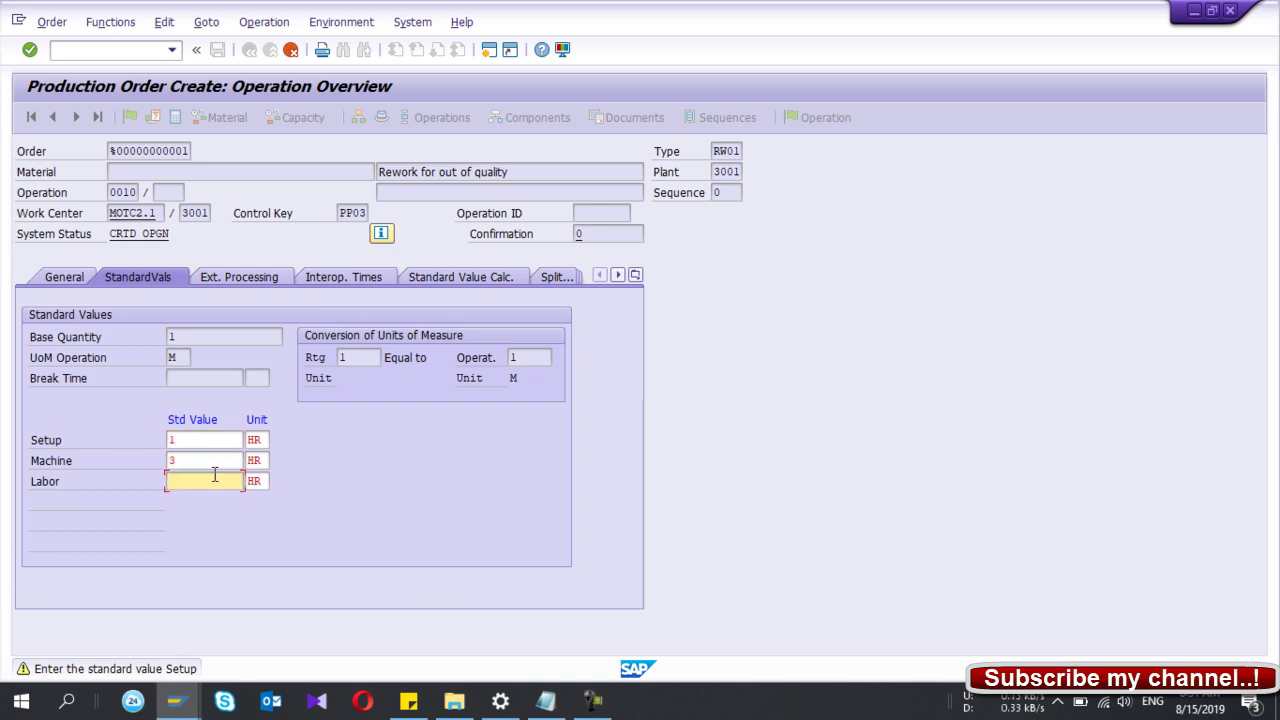
pyautogui.write('1')
pyautogui.press('Return')
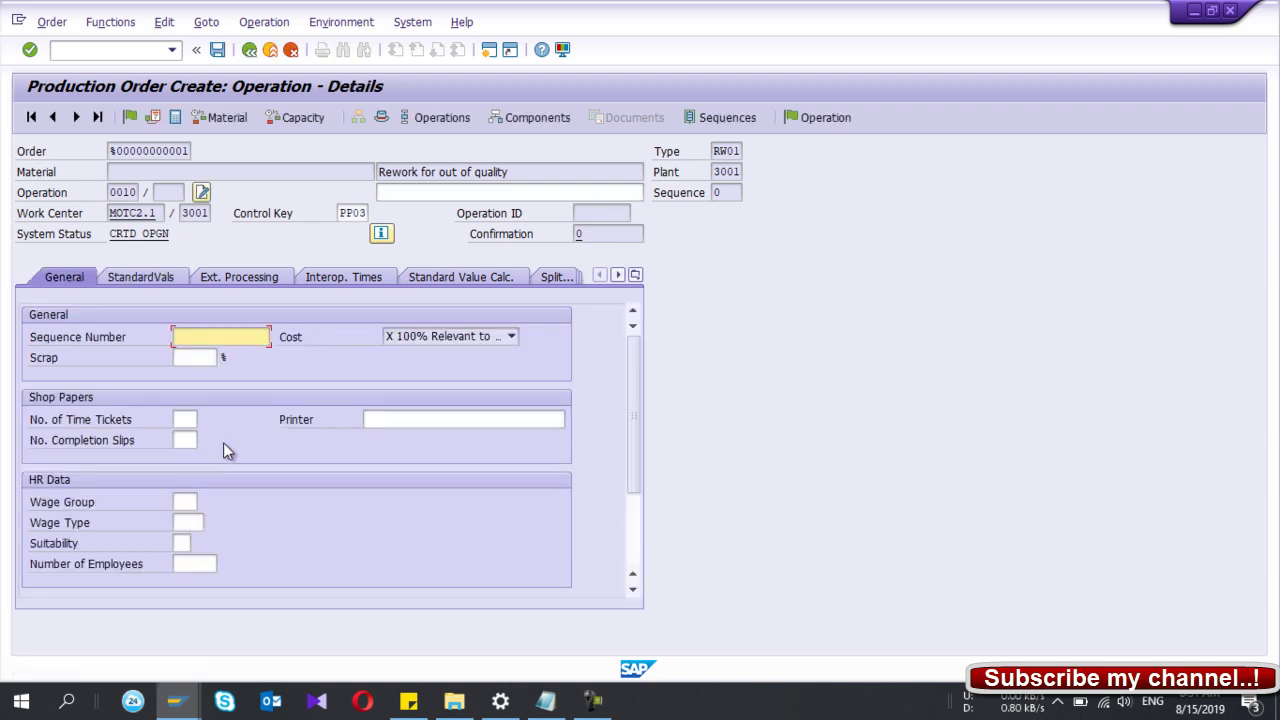
pyautogui.click(249, 50)
pyautogui.click(474, 122)
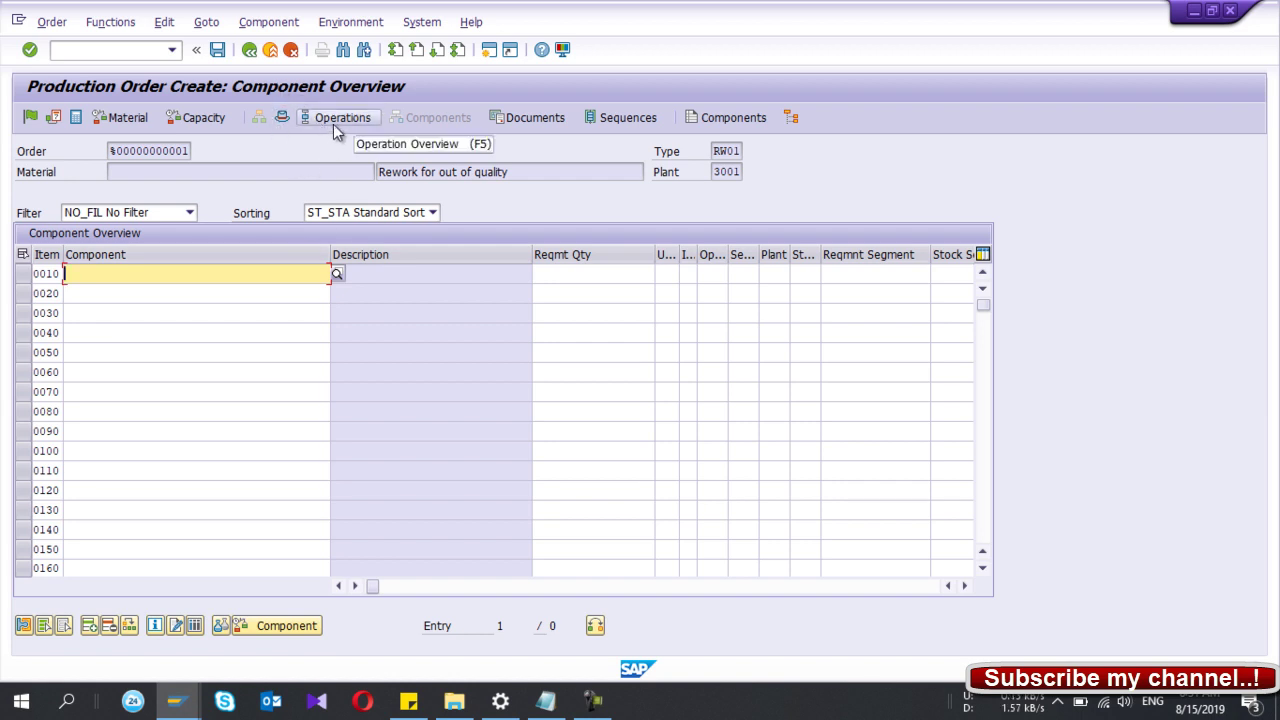
# - Return to the order header, then release and save the rework order
pyautogui.click(250, 50)
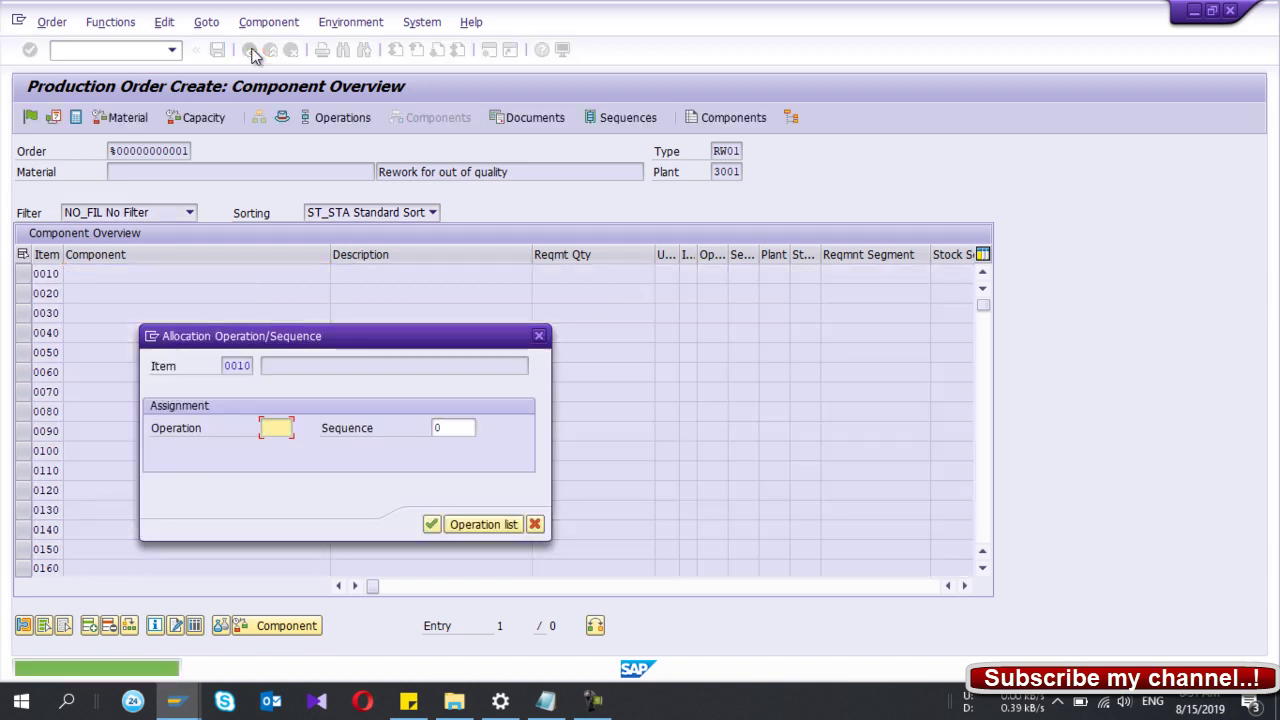
pyautogui.click(536, 525)
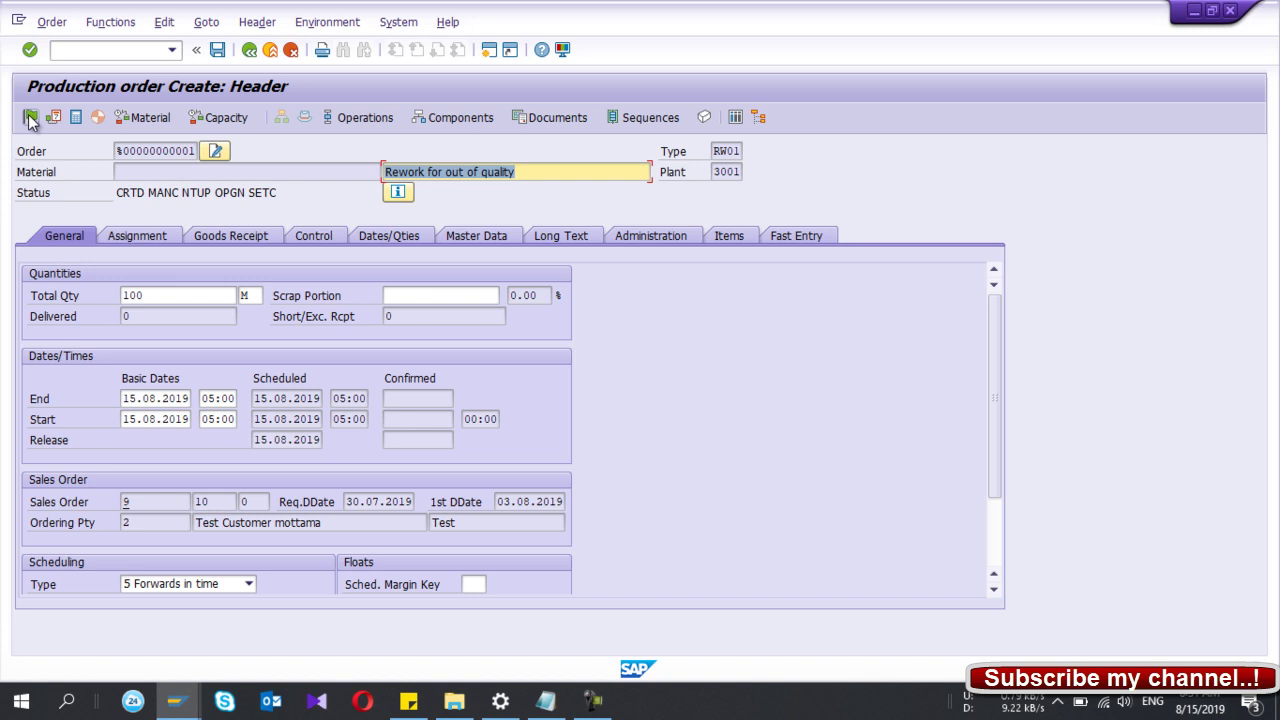
pyautogui.click(30, 117)
pyautogui.click(215, 52)
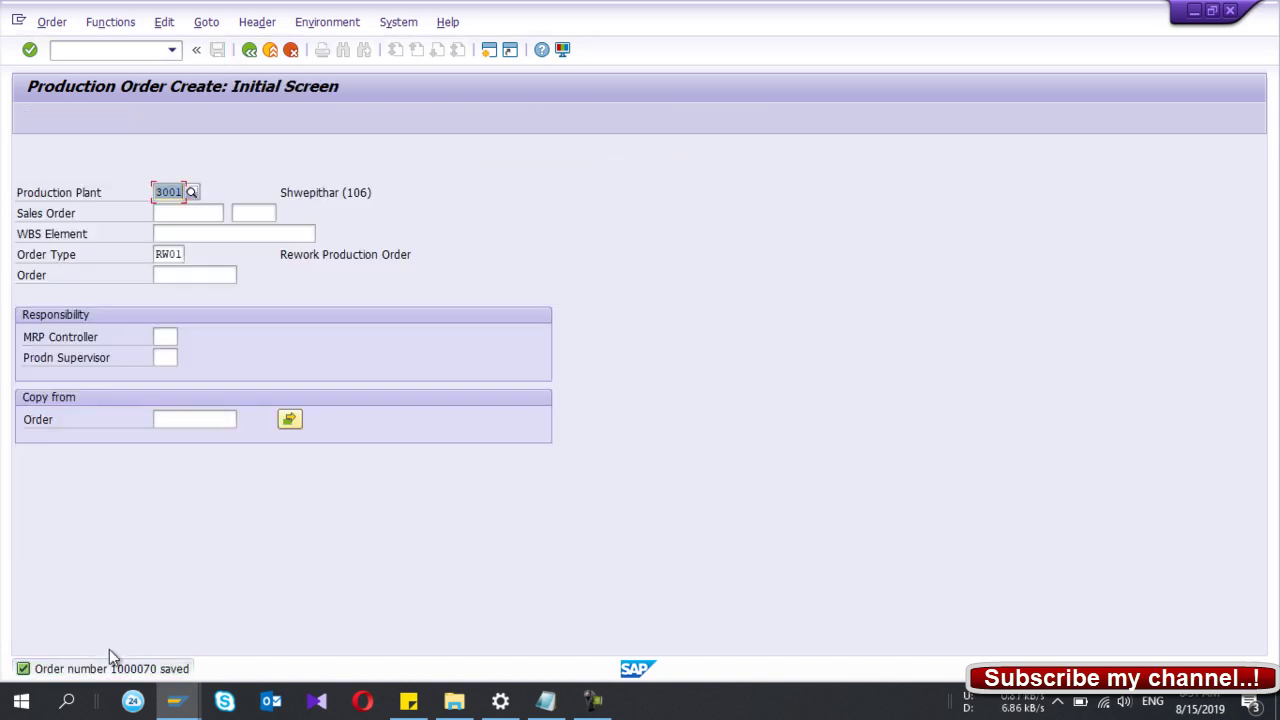
# - Go back to SAP Easy Access and start transaction CO02 for Production Order Change
pyautogui.click(250, 52)
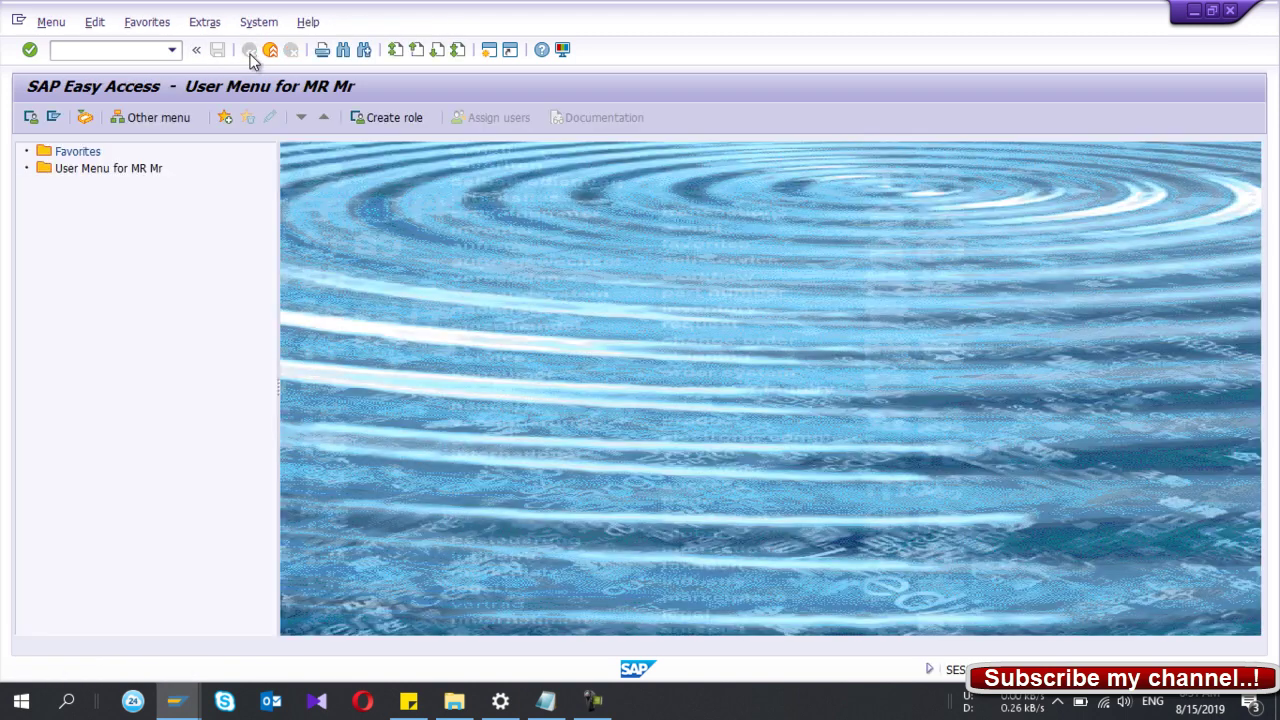
pyautogui.write('co02')
pyautogui.press('Return')
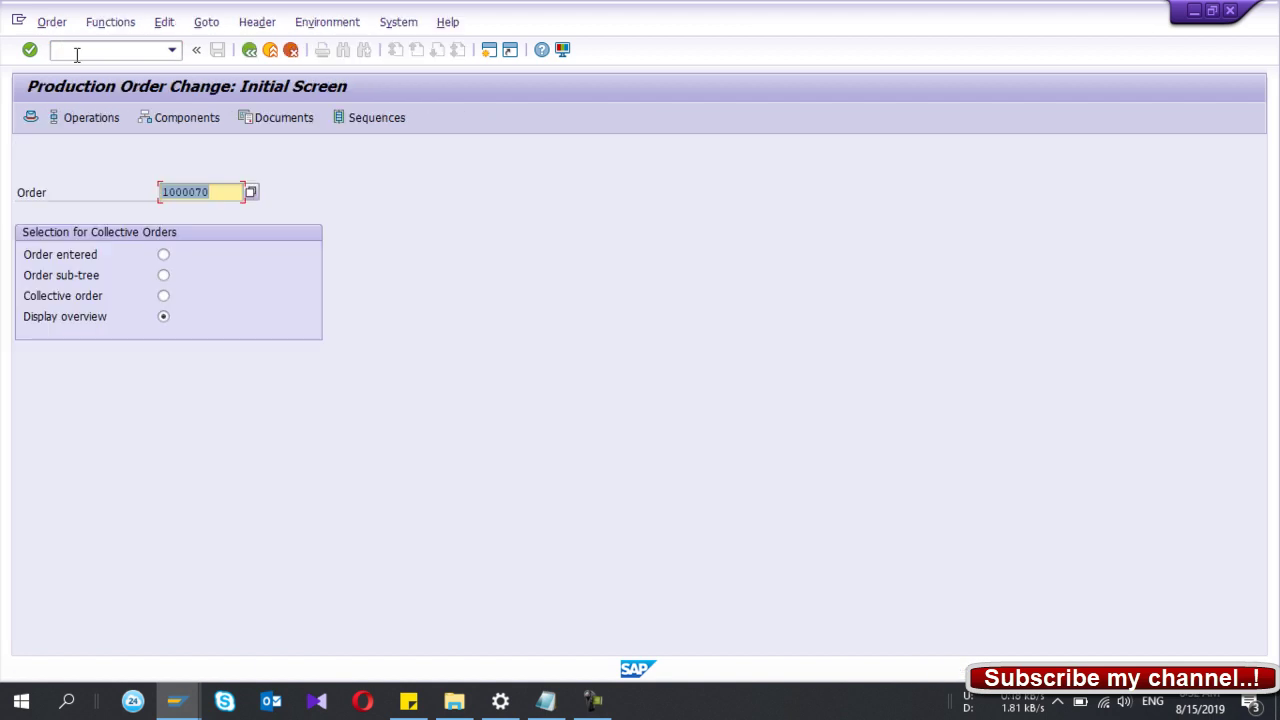